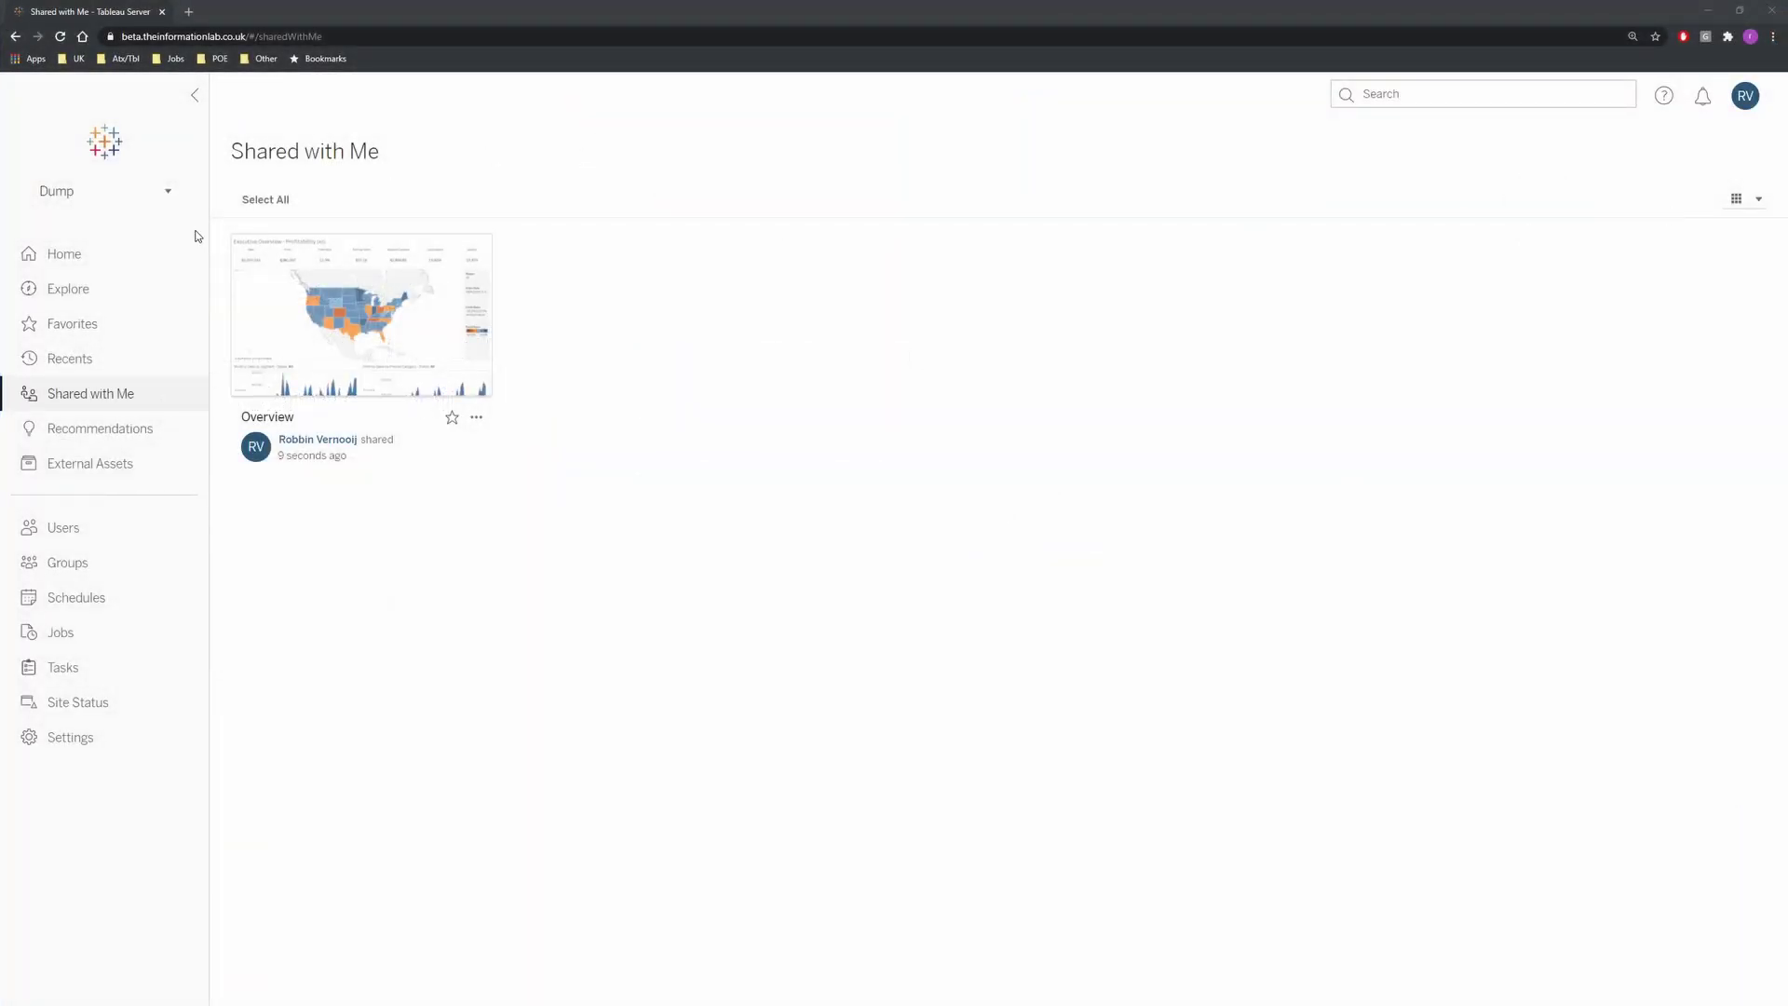
# Leave the Shared with Me list and go to the site's Home page
pyautogui.click(104, 405)
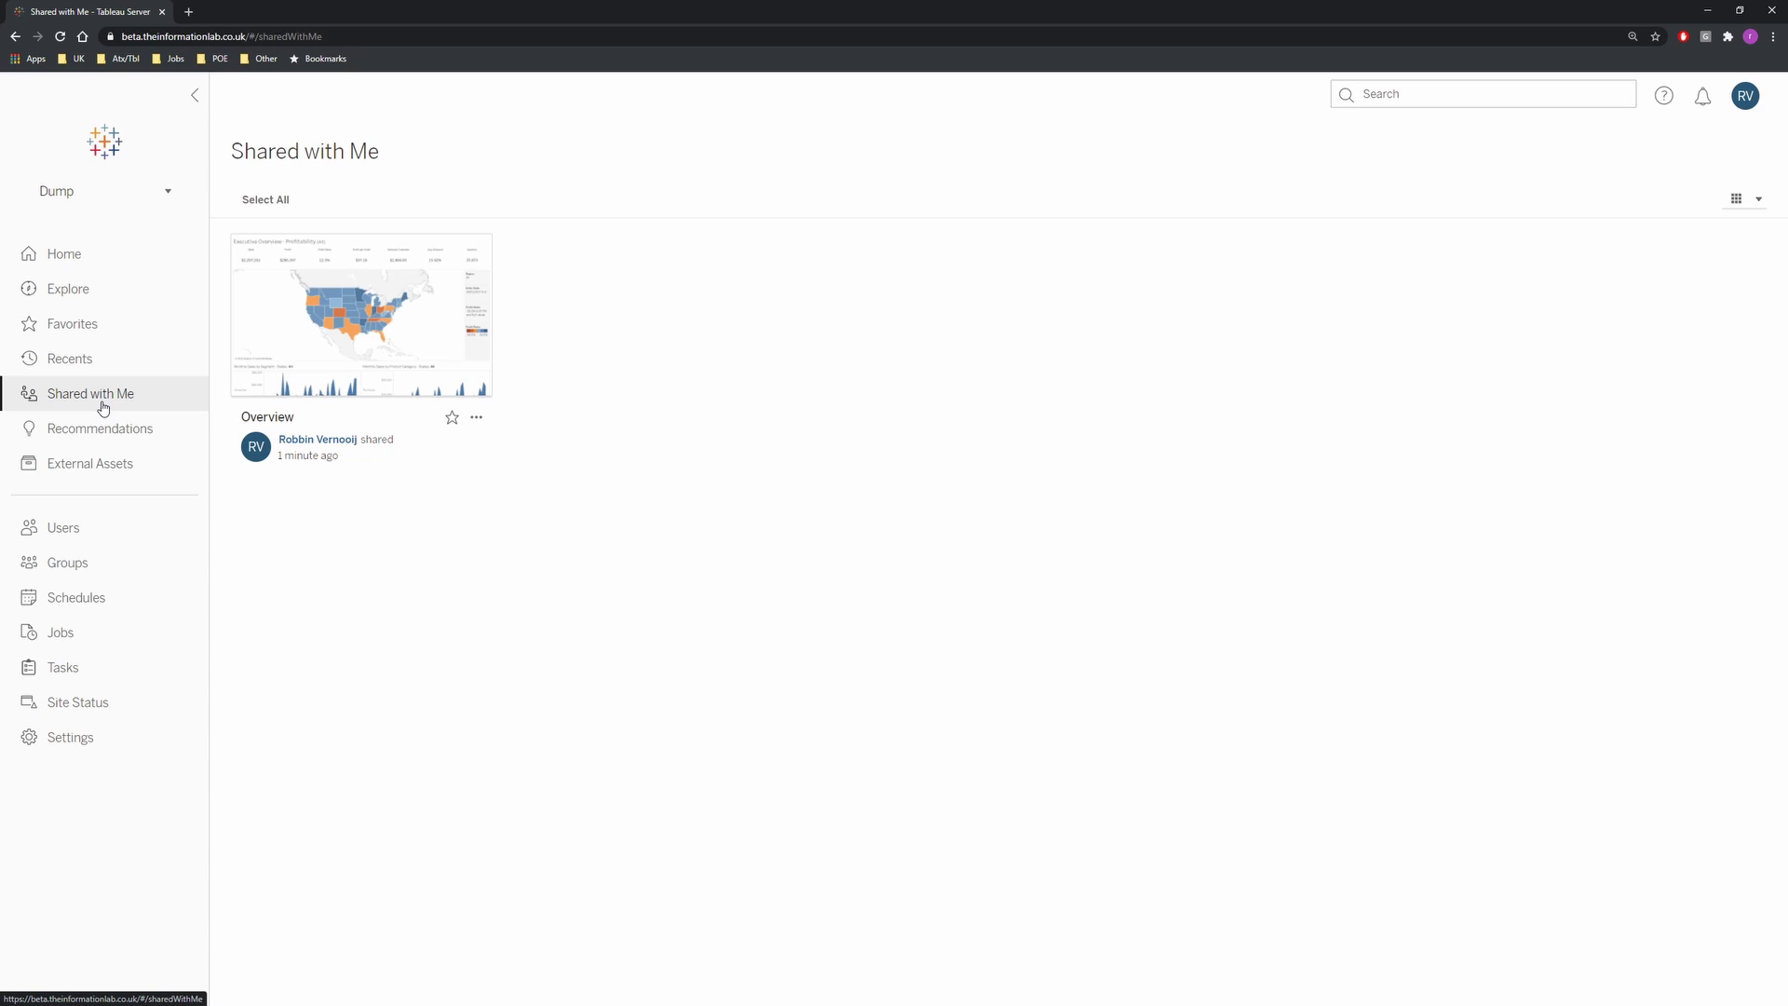
# Open the Overview dashboard and filter it to Region East with a minimum profit ratio of 0%
pyautogui.click(78, 261)
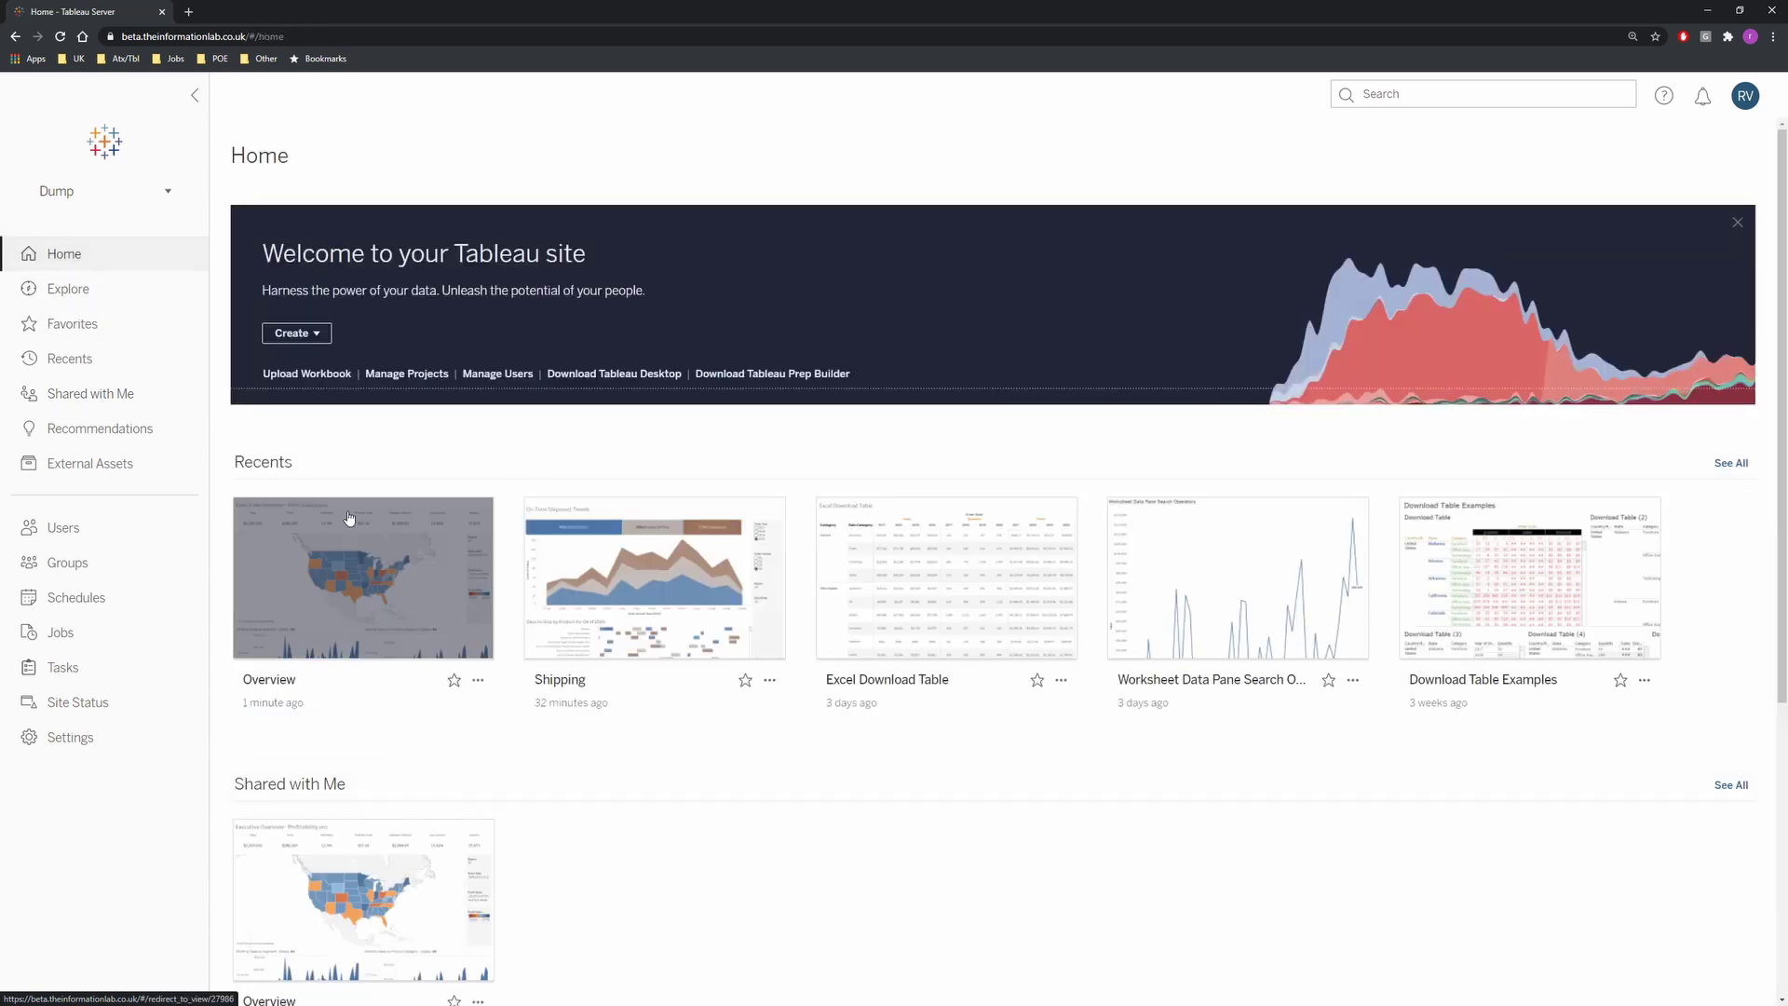
pyautogui.click(402, 562)
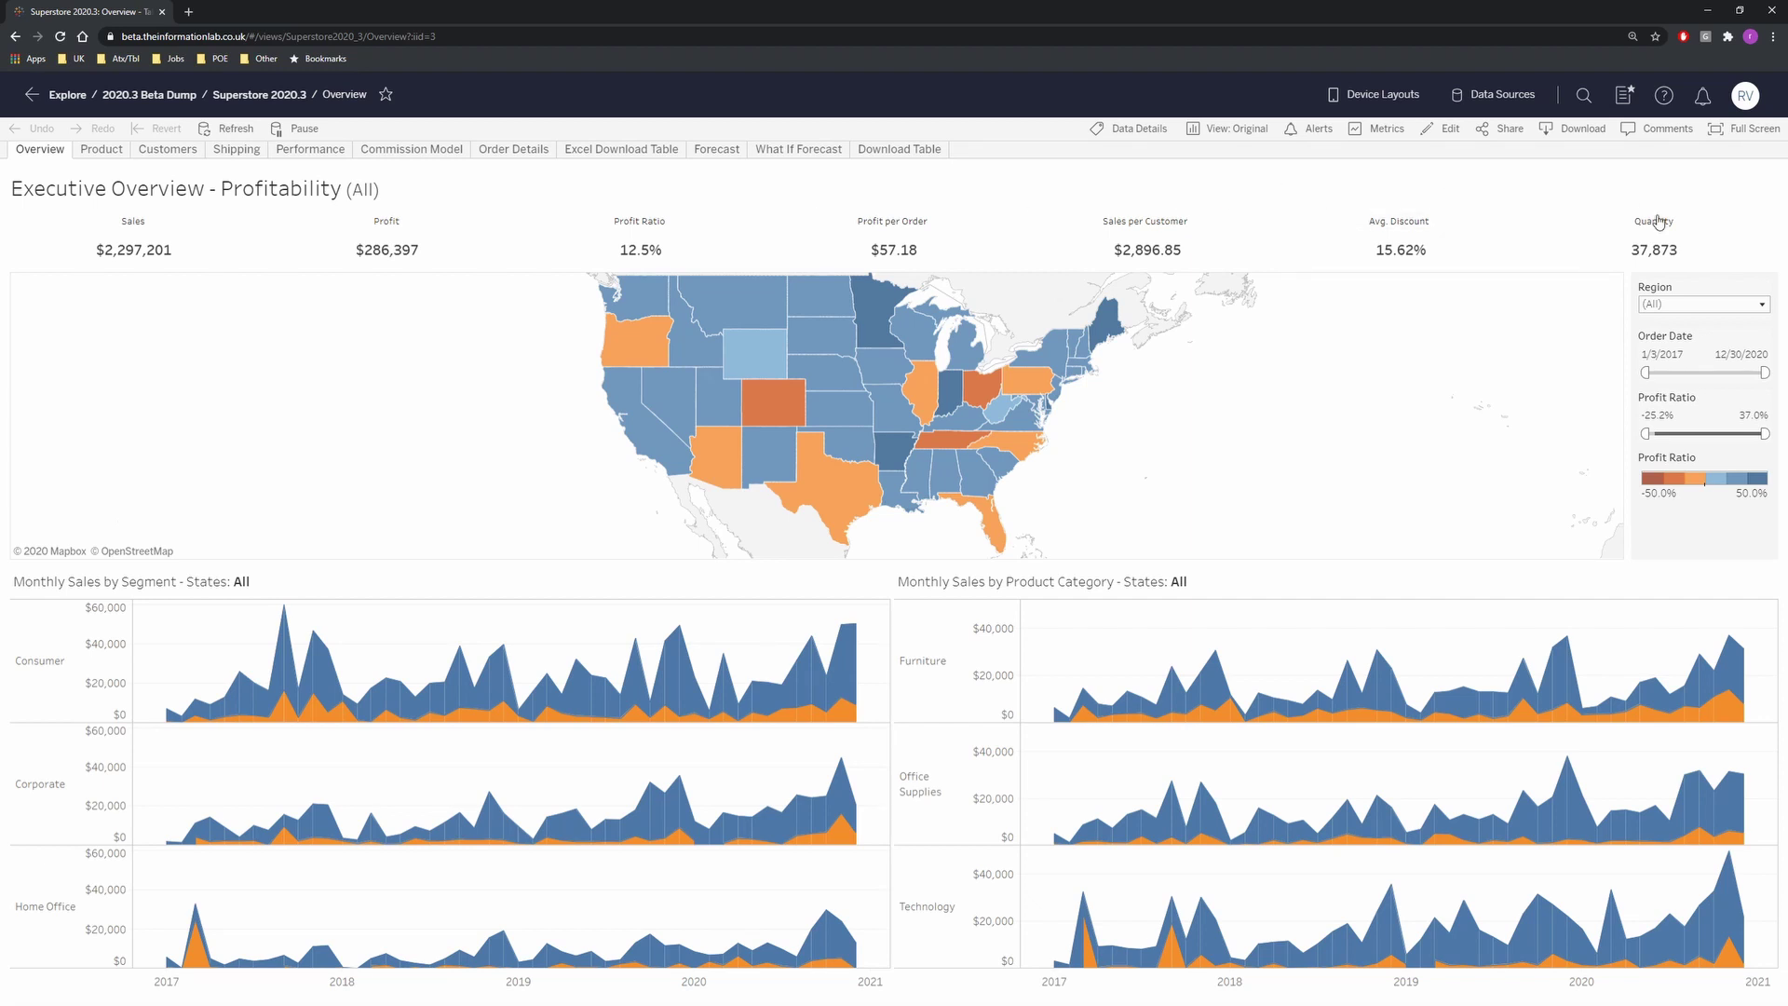
pyautogui.click(1670, 312)
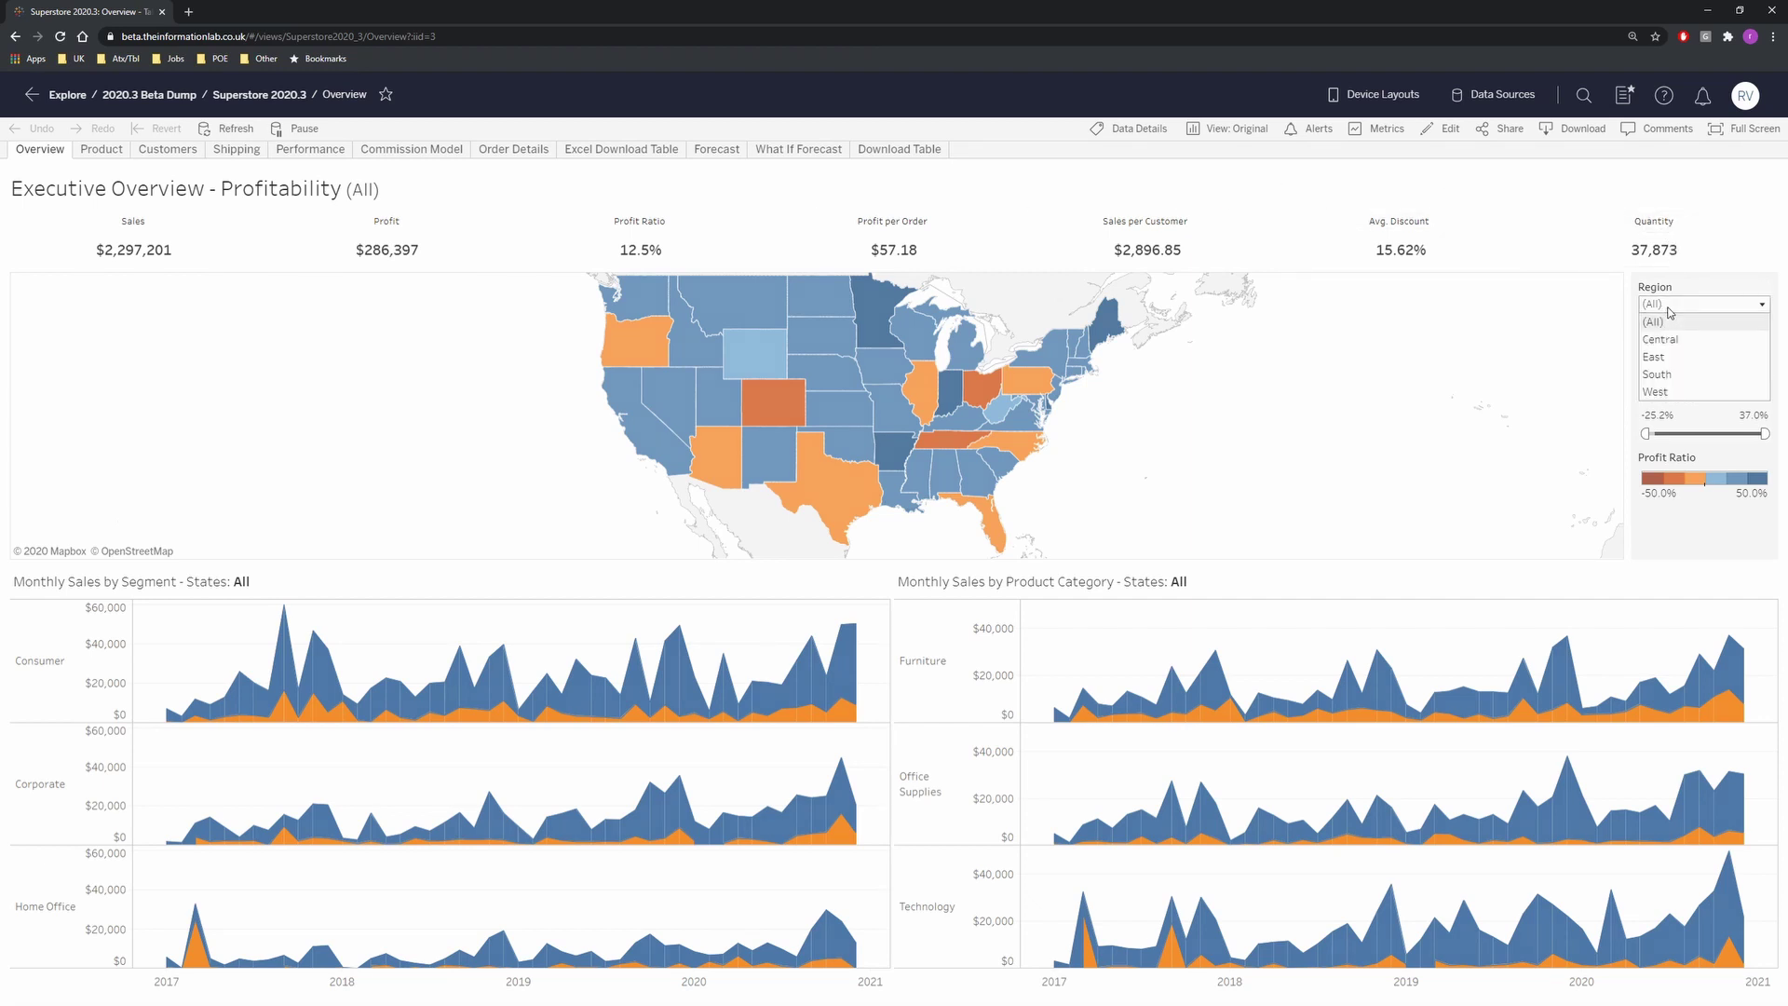
pyautogui.click(1671, 354)
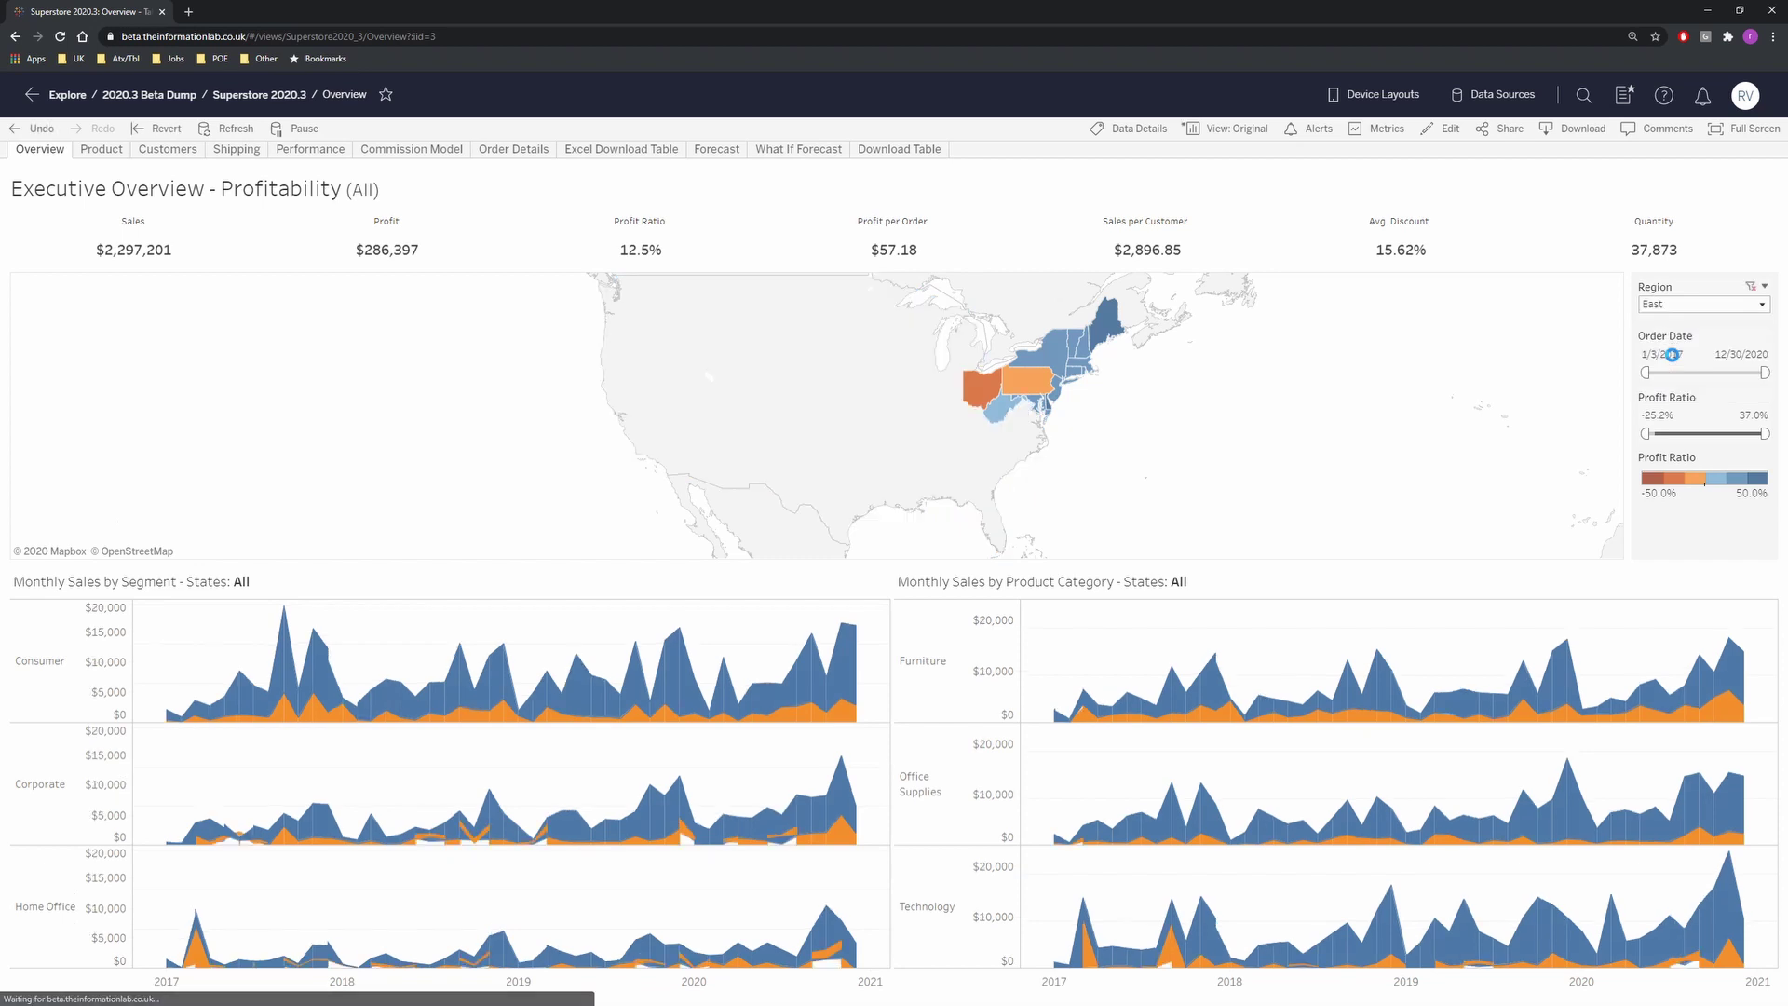
pyautogui.click(1666, 415)
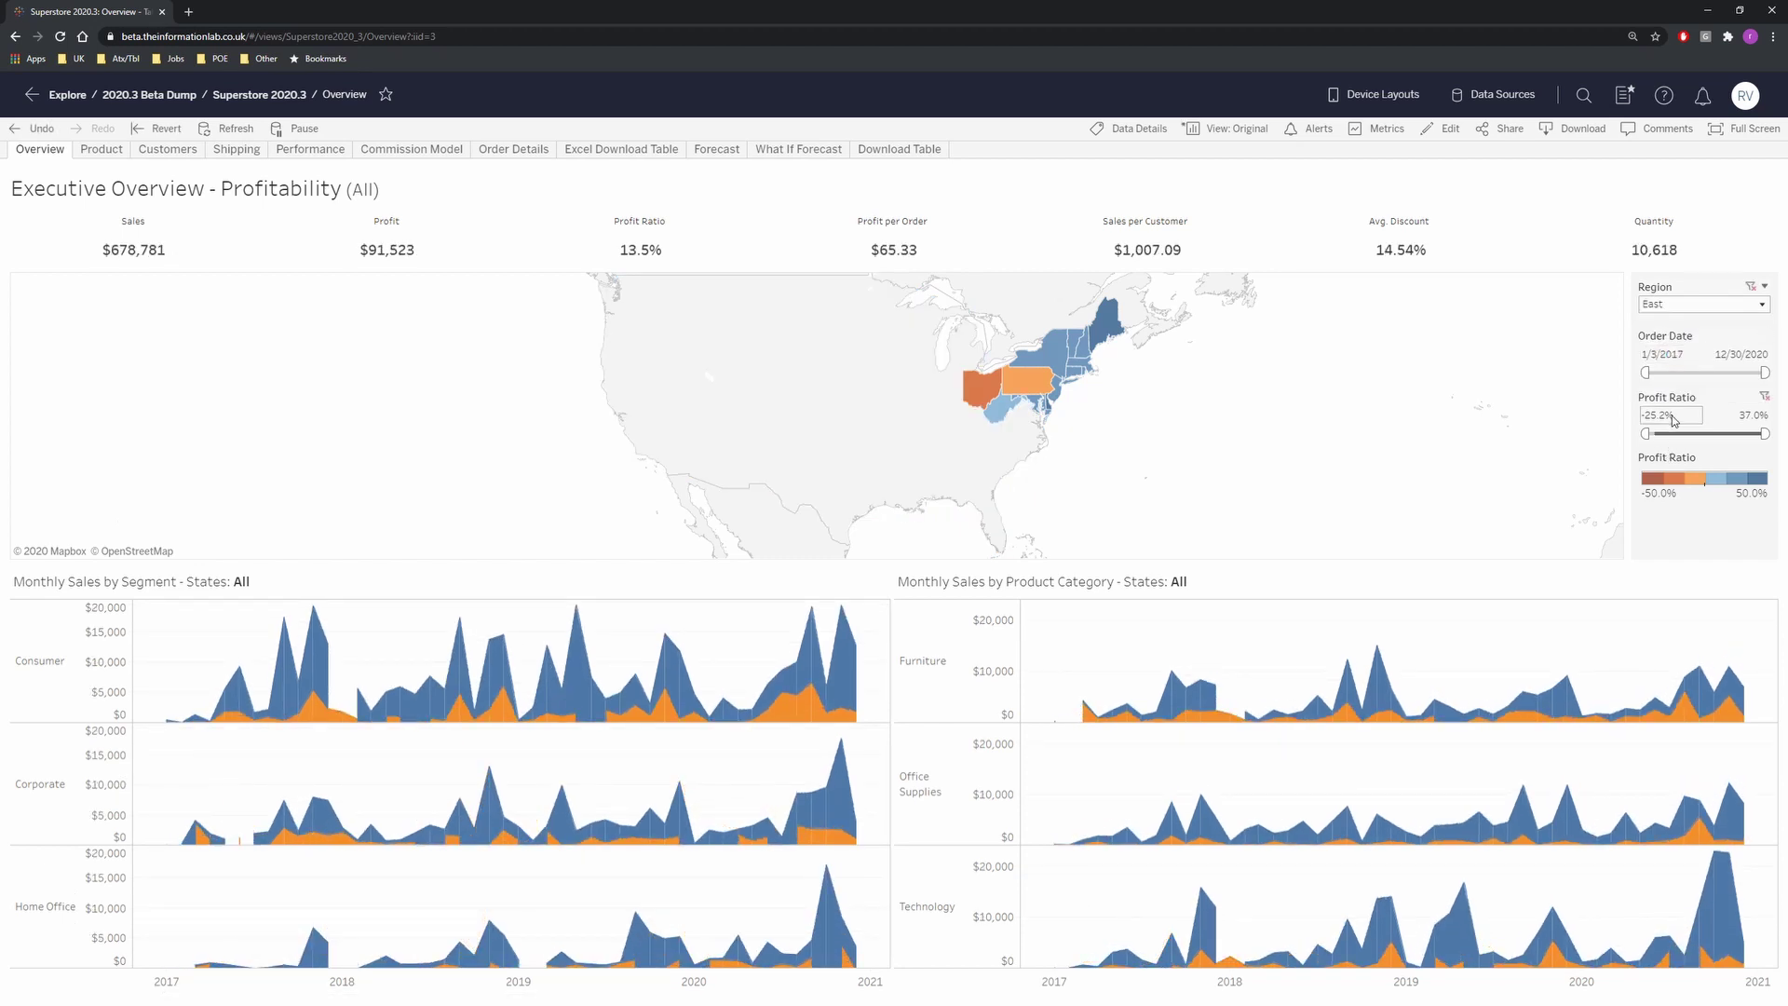
pyautogui.write('0')
pyautogui.press('Return')
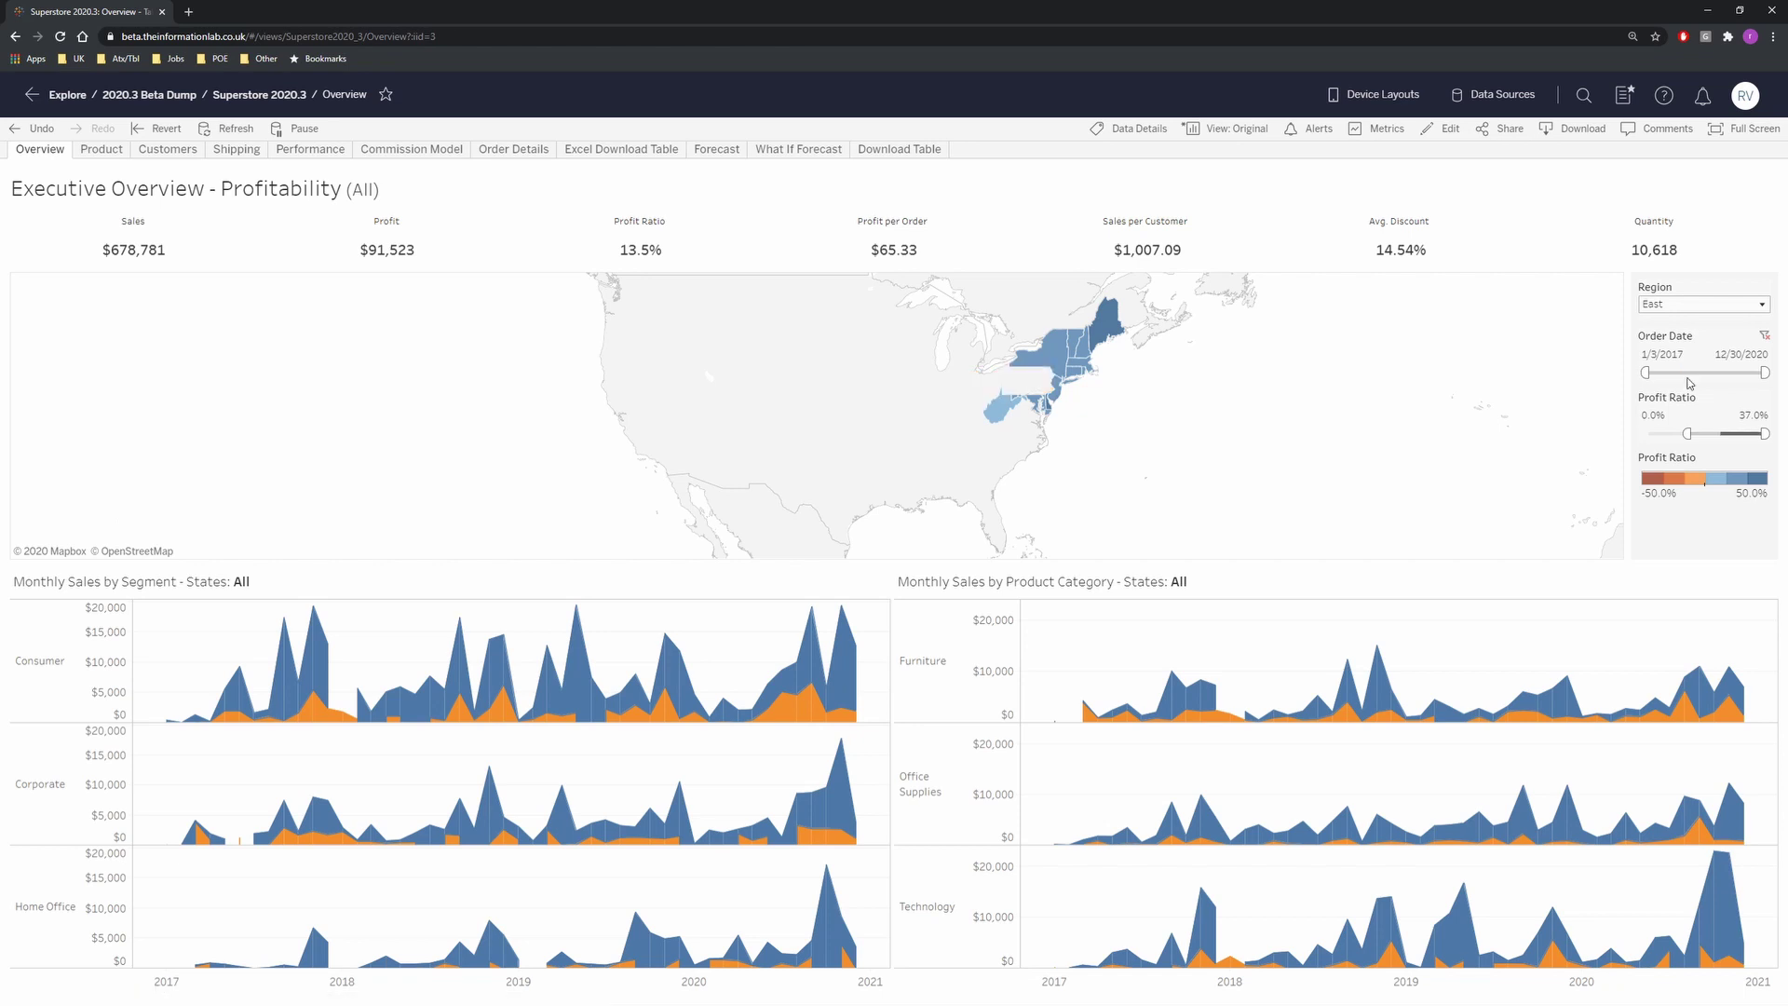
# Save a default custom view named 'East Region above 0% profit ratio'
pyautogui.click(1239, 130)
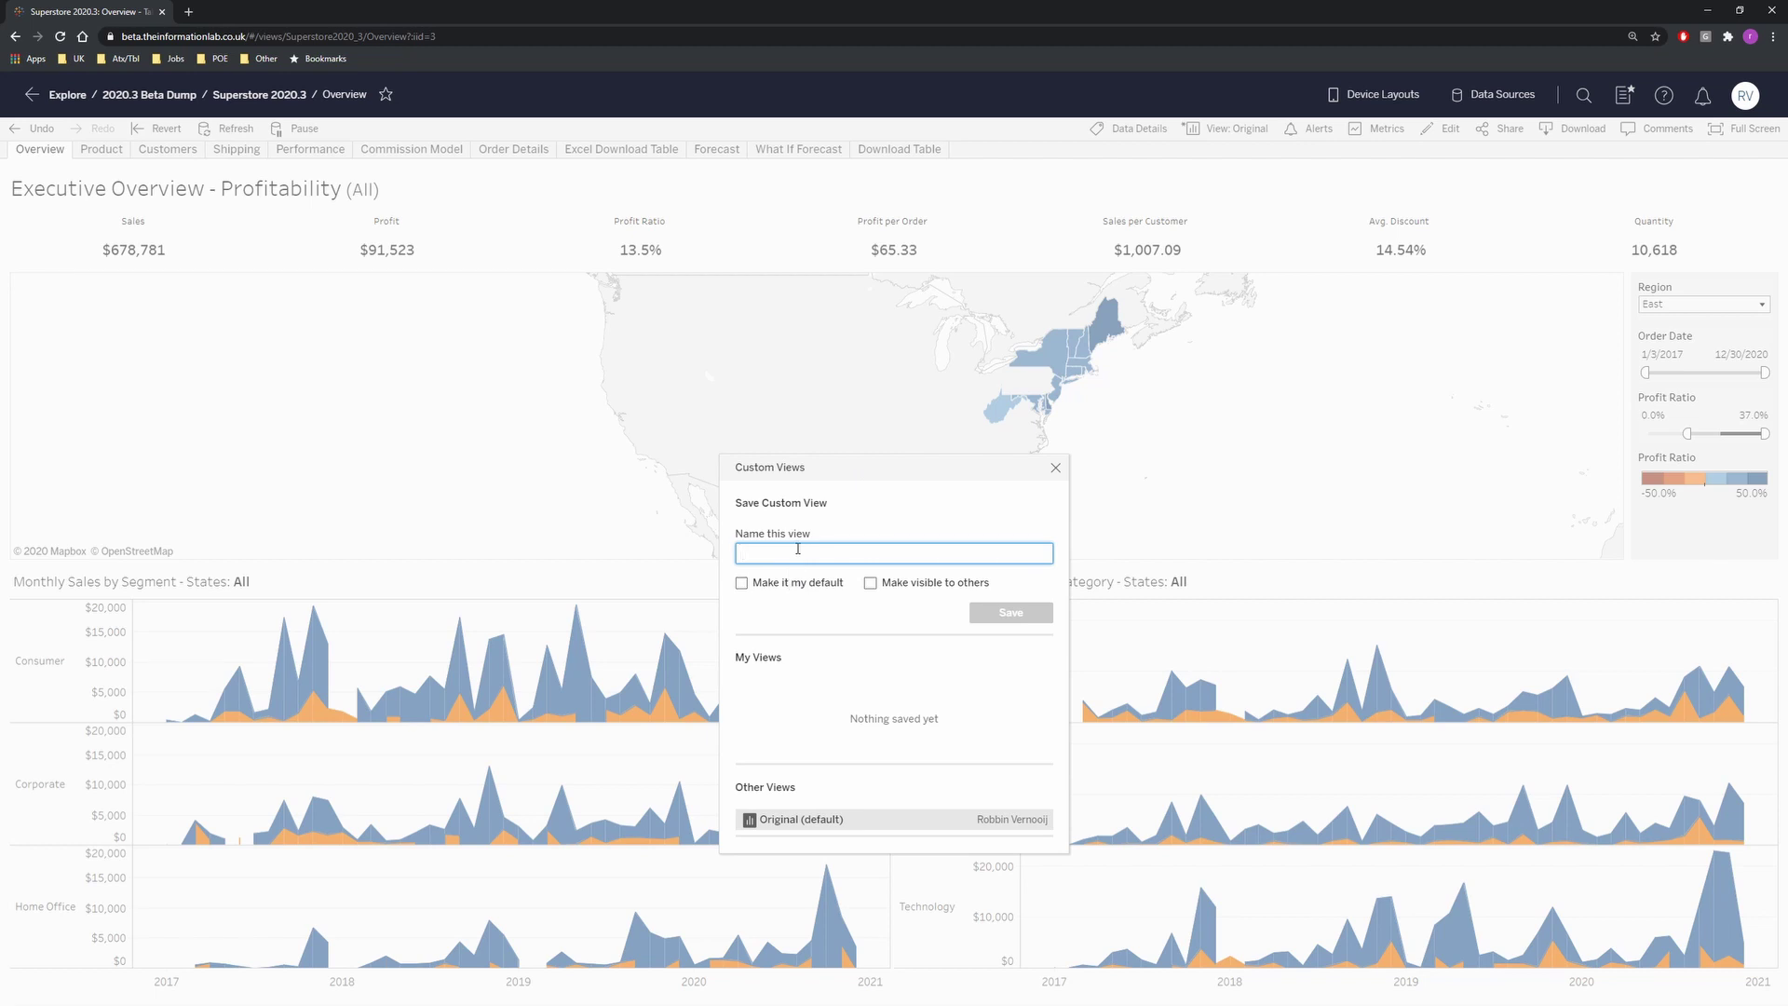
pyautogui.write('E')
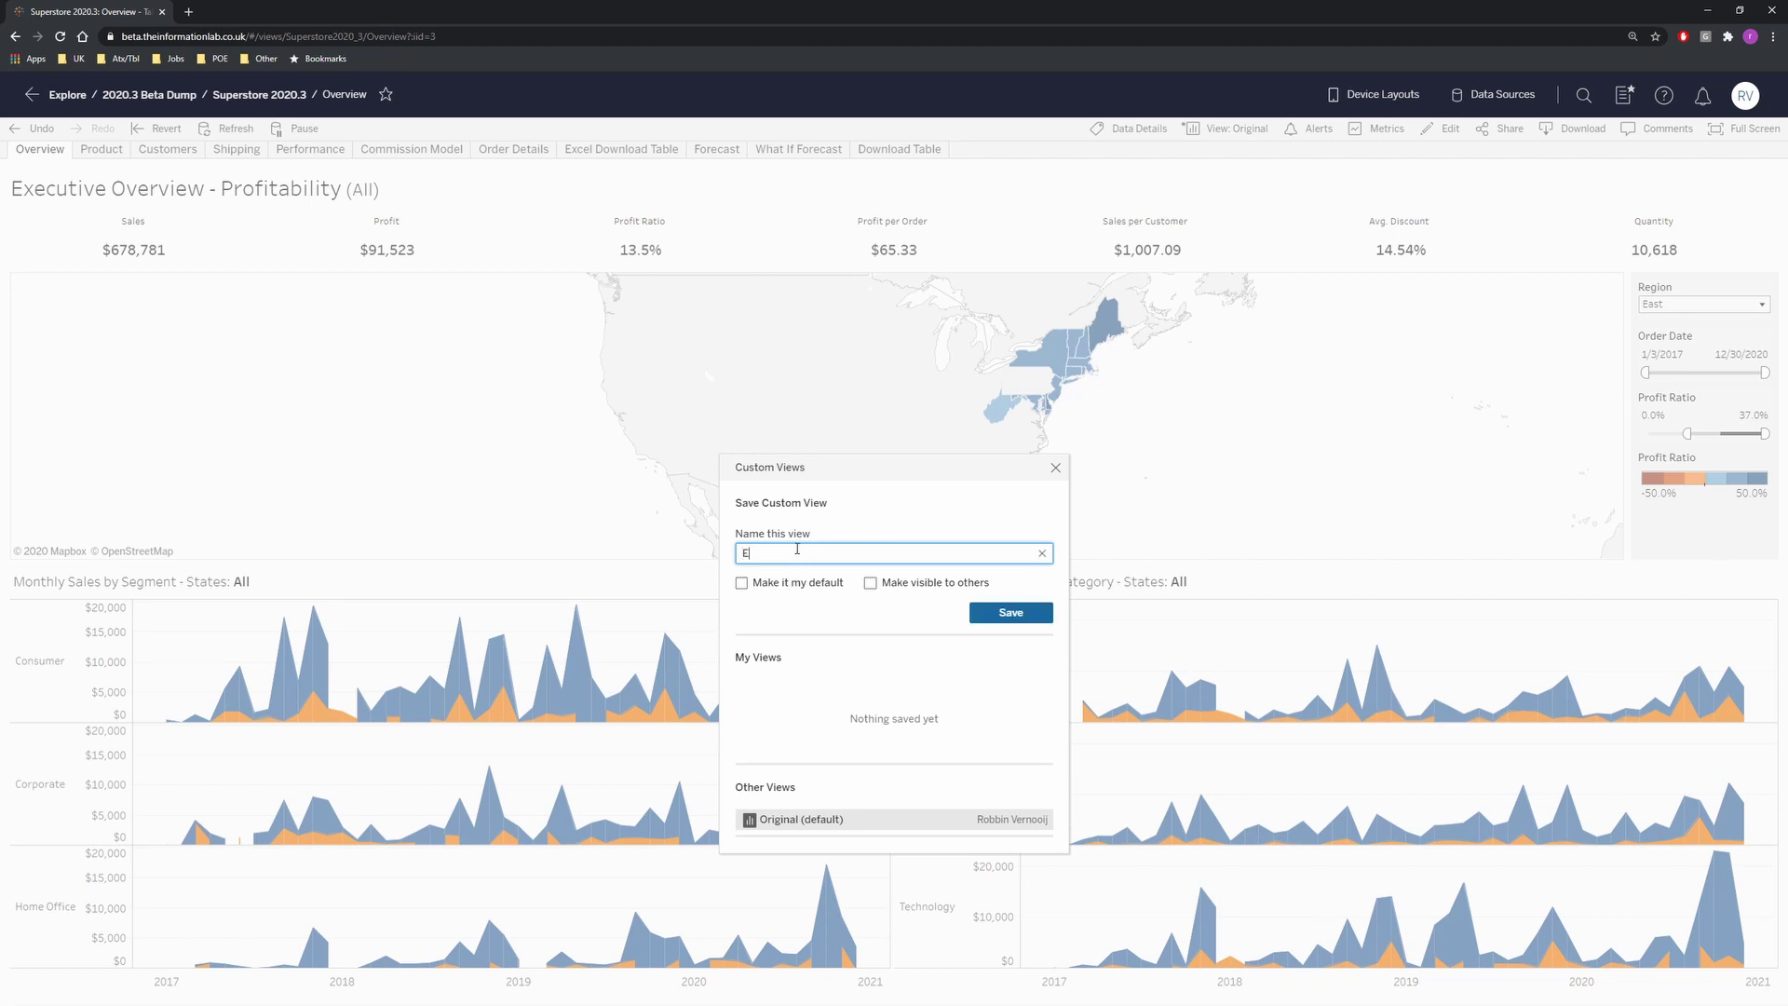
pyautogui.write('ast Region above ')
pyautogui.write('0% profi')
pyautogui.write('t r')
pyautogui.write('atio')
pyautogui.click(806, 584)
pyautogui.click(1001, 612)
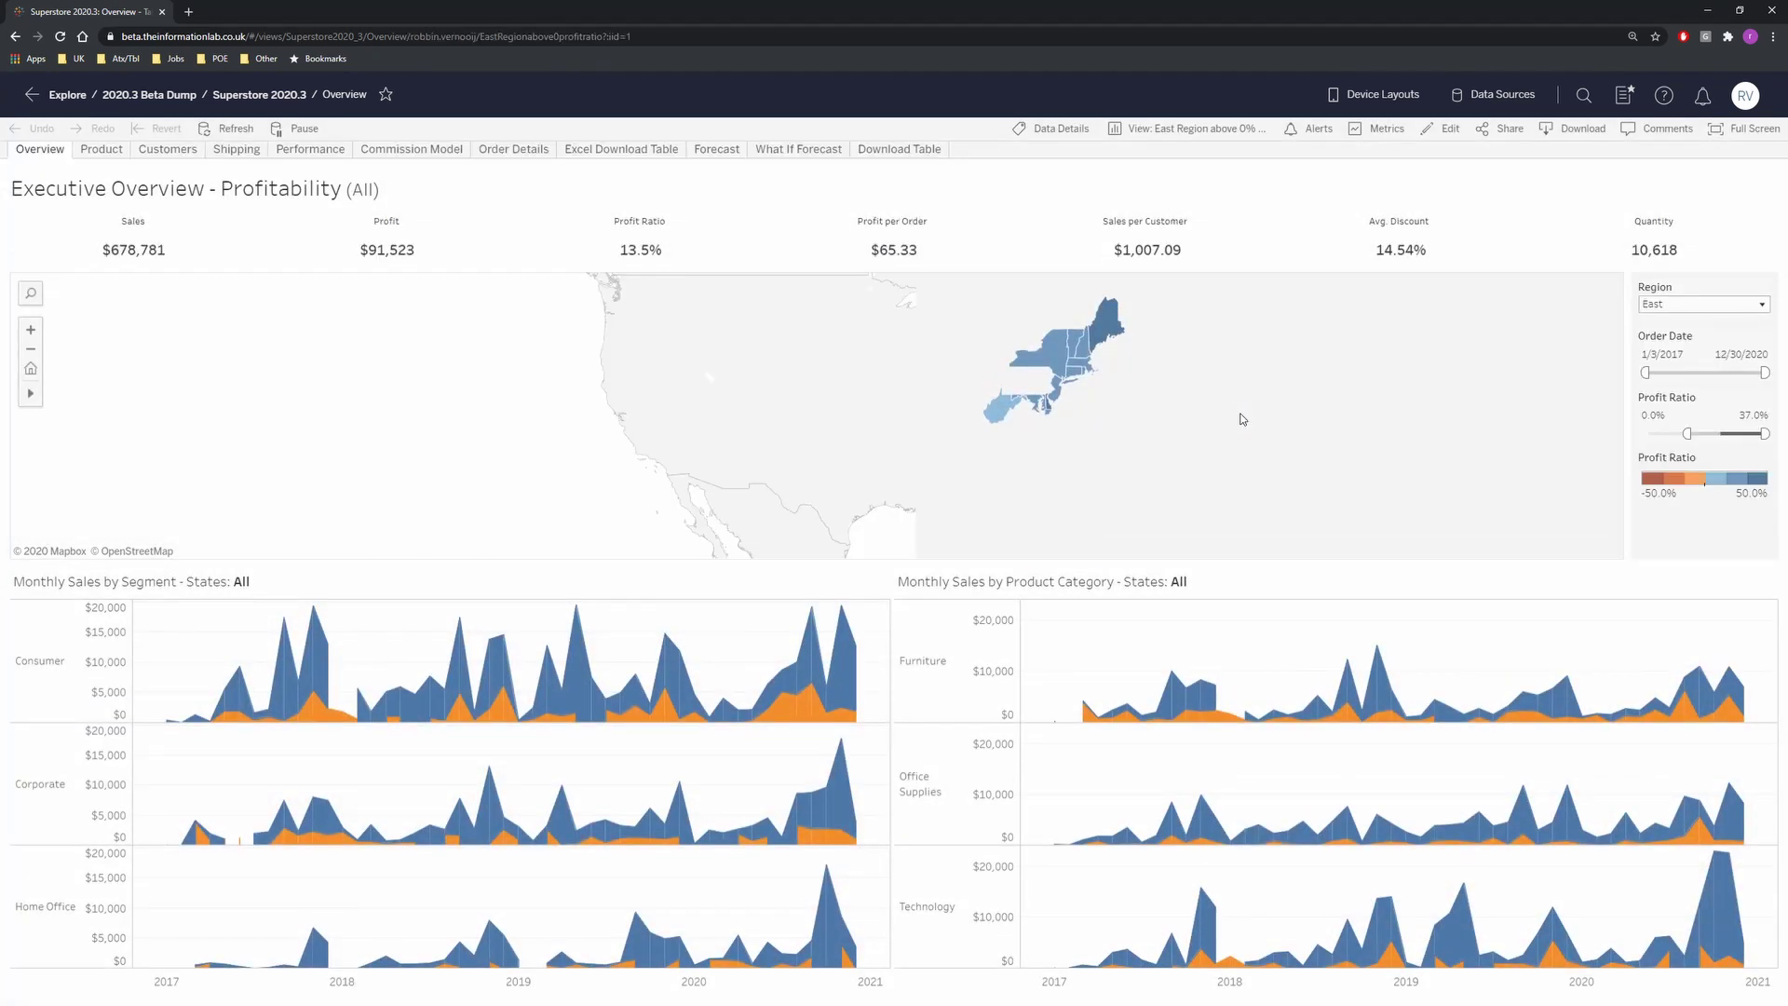
# Copy the custom view's link to the clipboard
pyautogui.click(1507, 139)
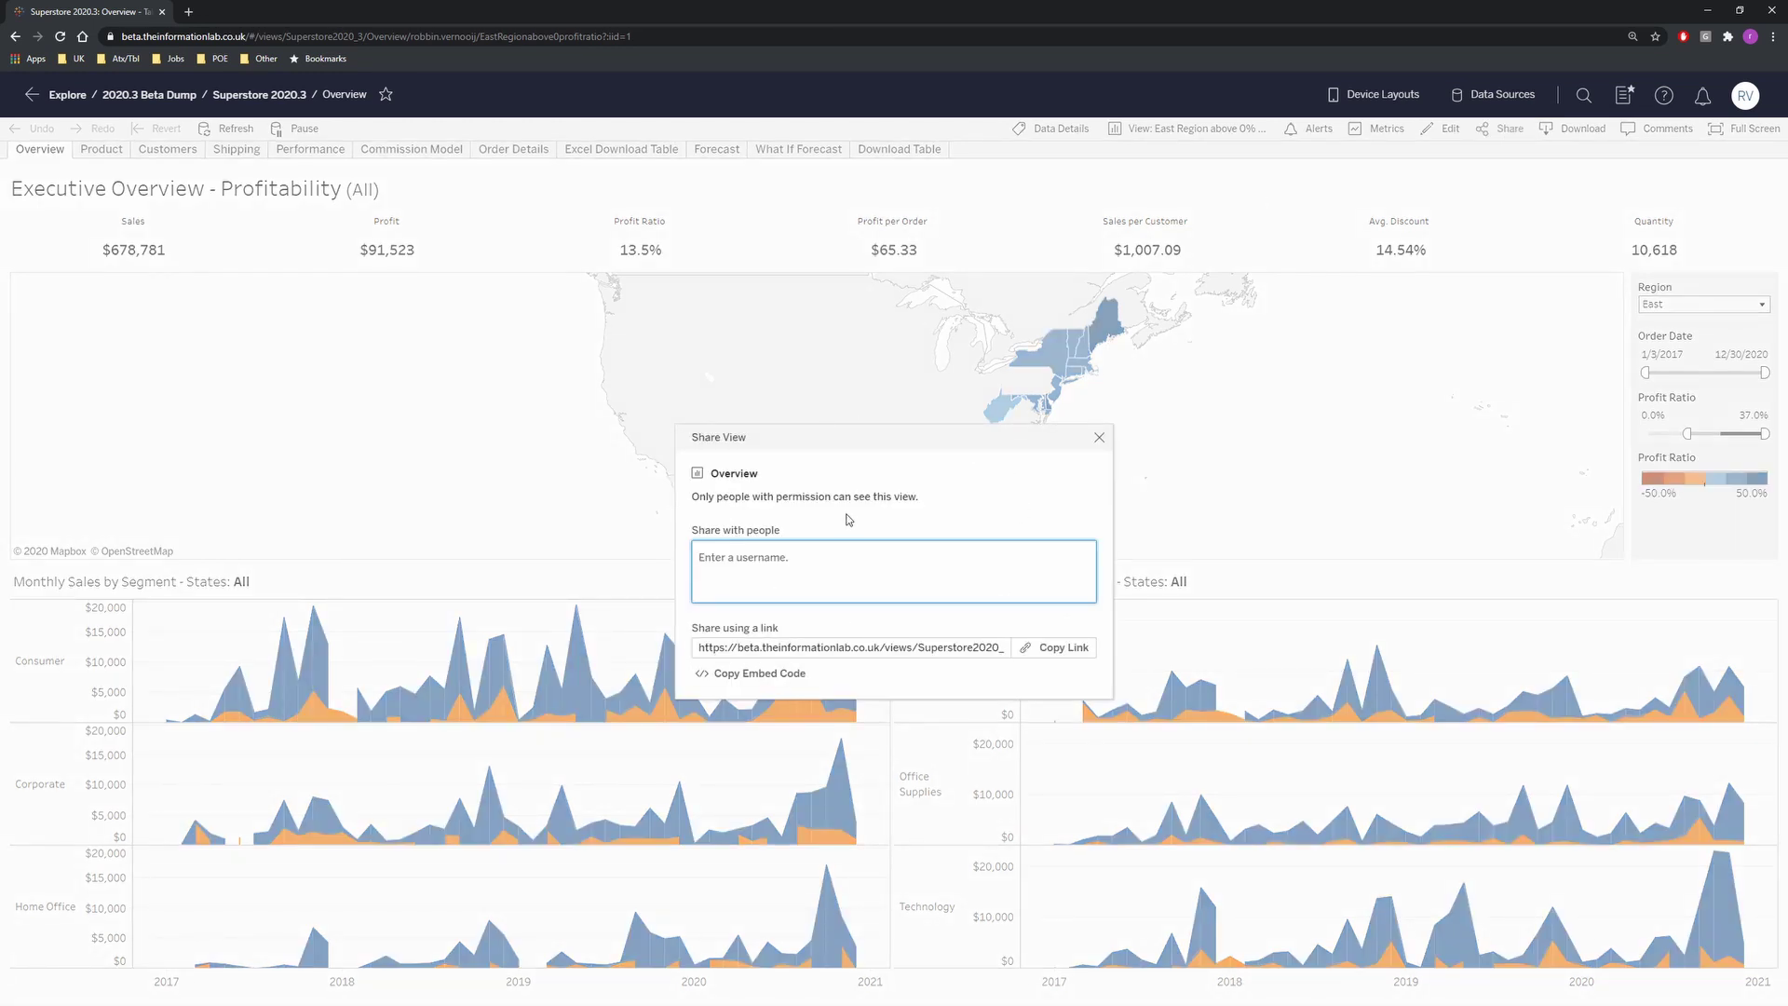
pyautogui.click(1054, 651)
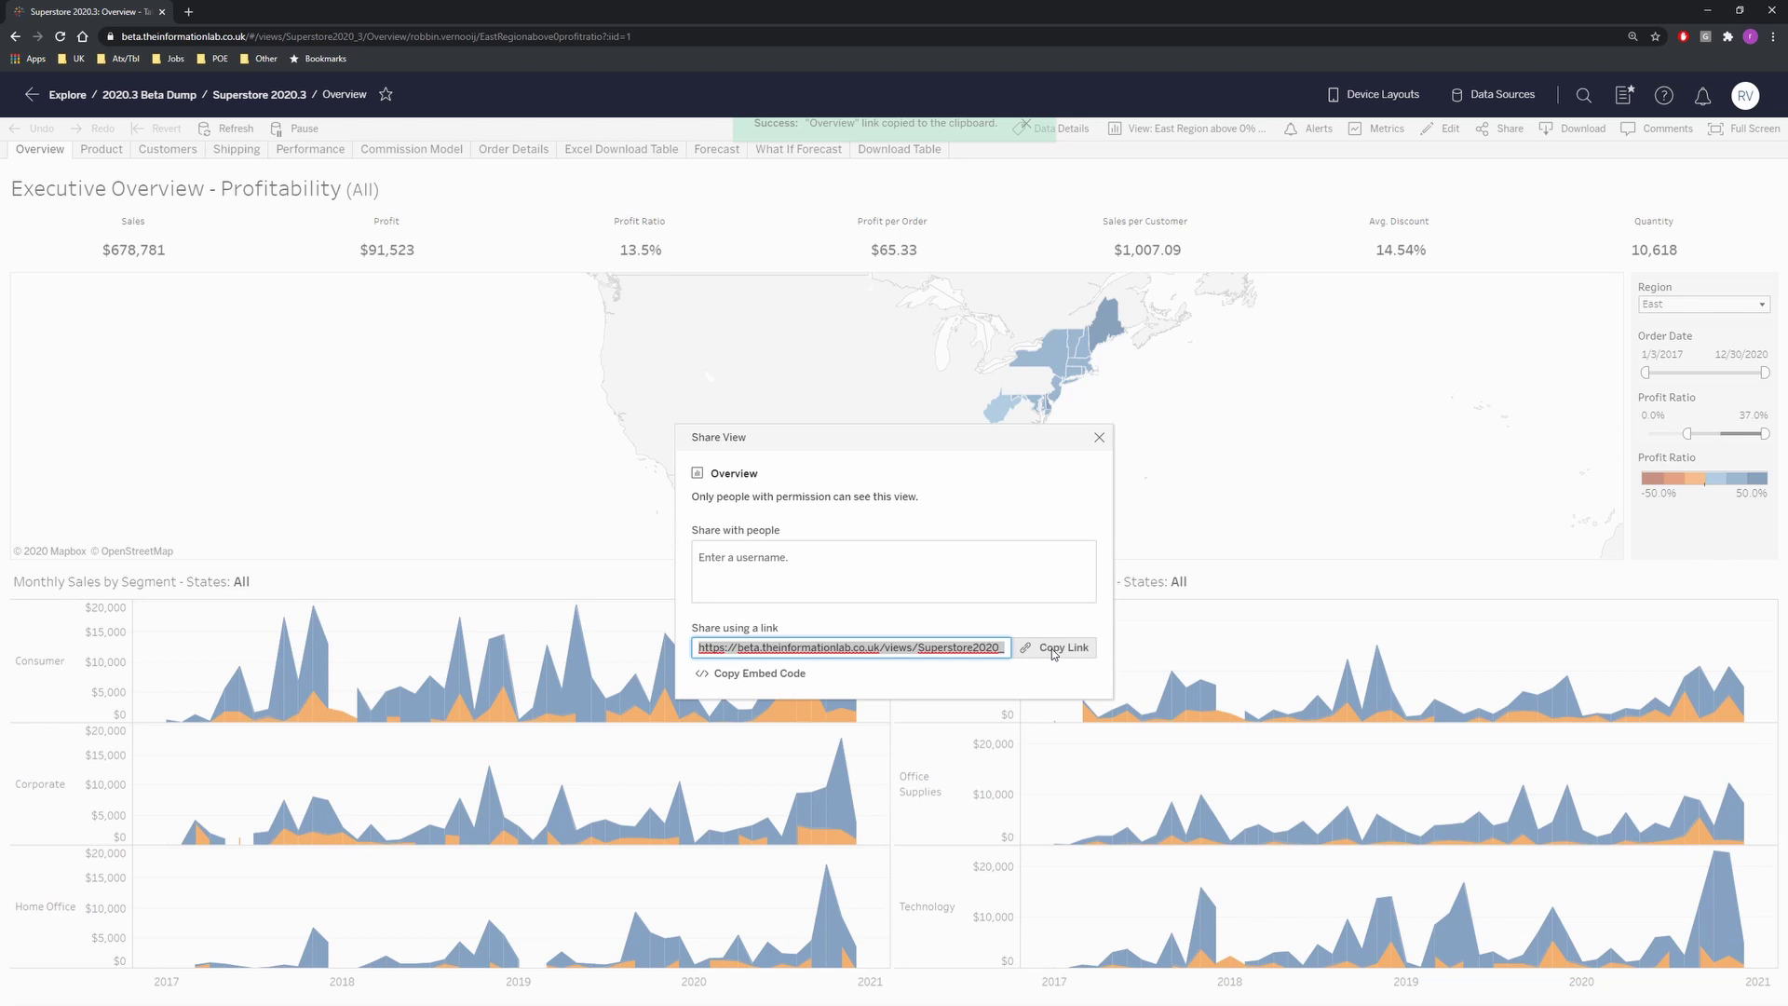
pyautogui.click(1019, 479)
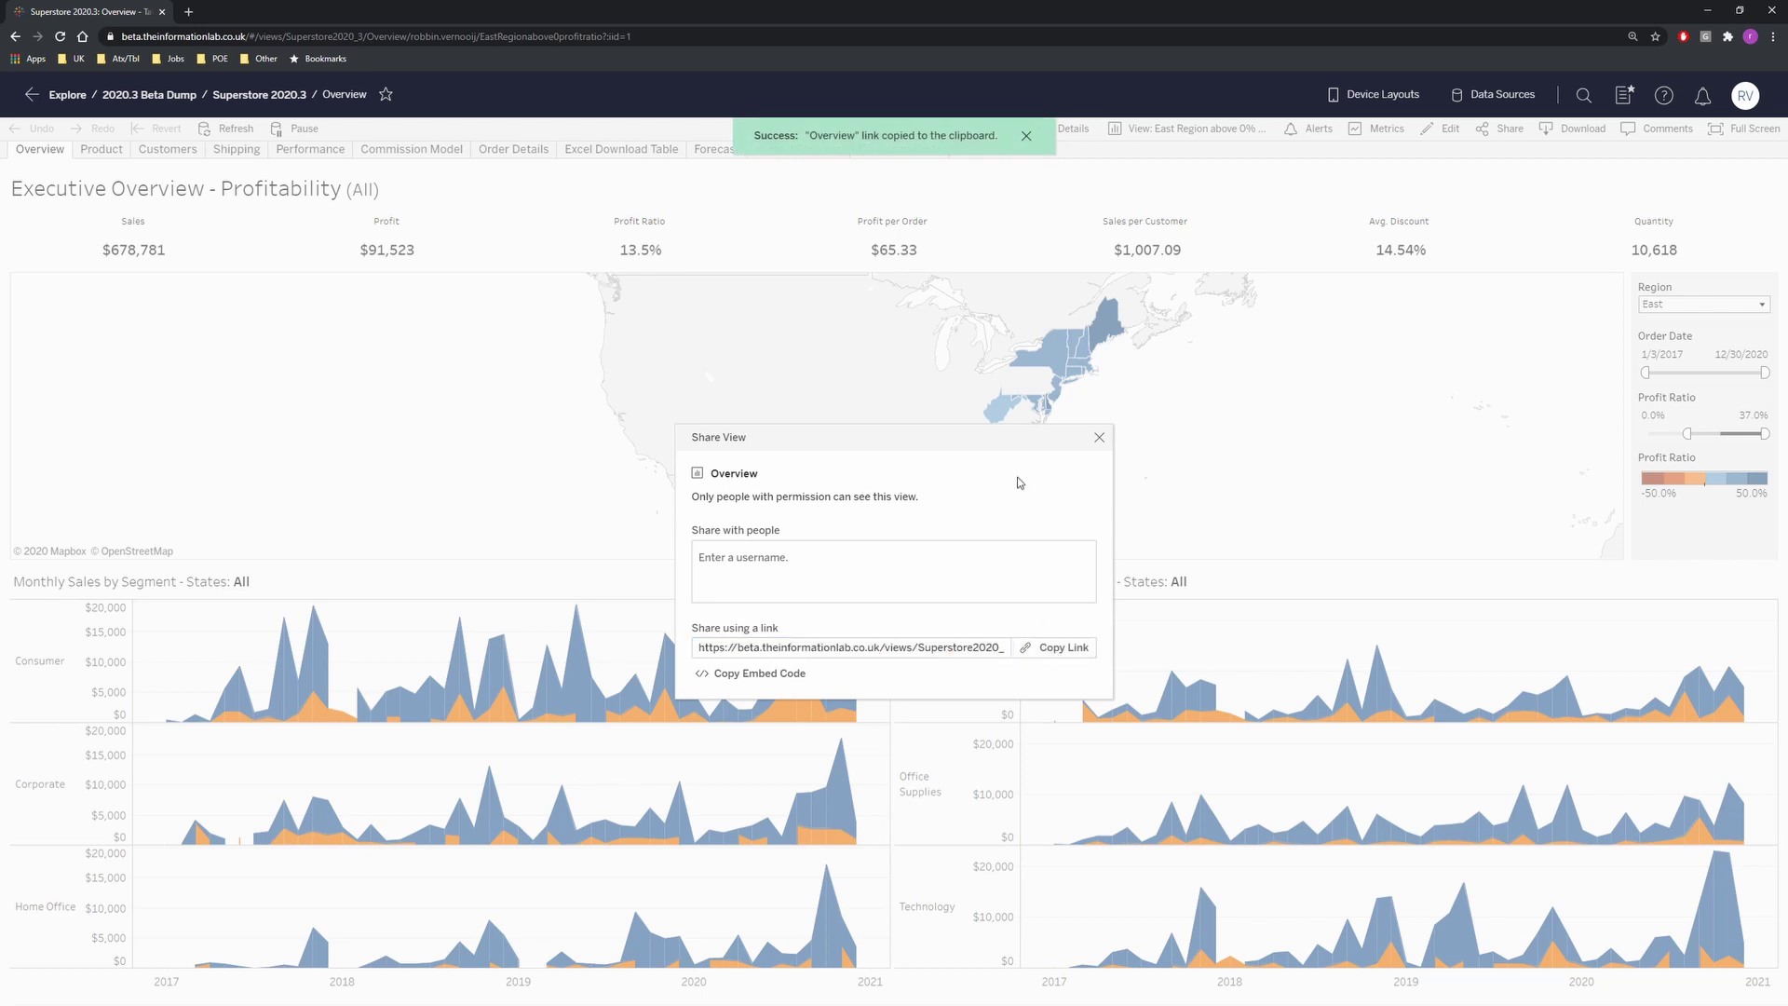
# Share the view with test user, adding the note 'Check out the east region with 0% profit ratio or above'
pyautogui.click(803, 557)
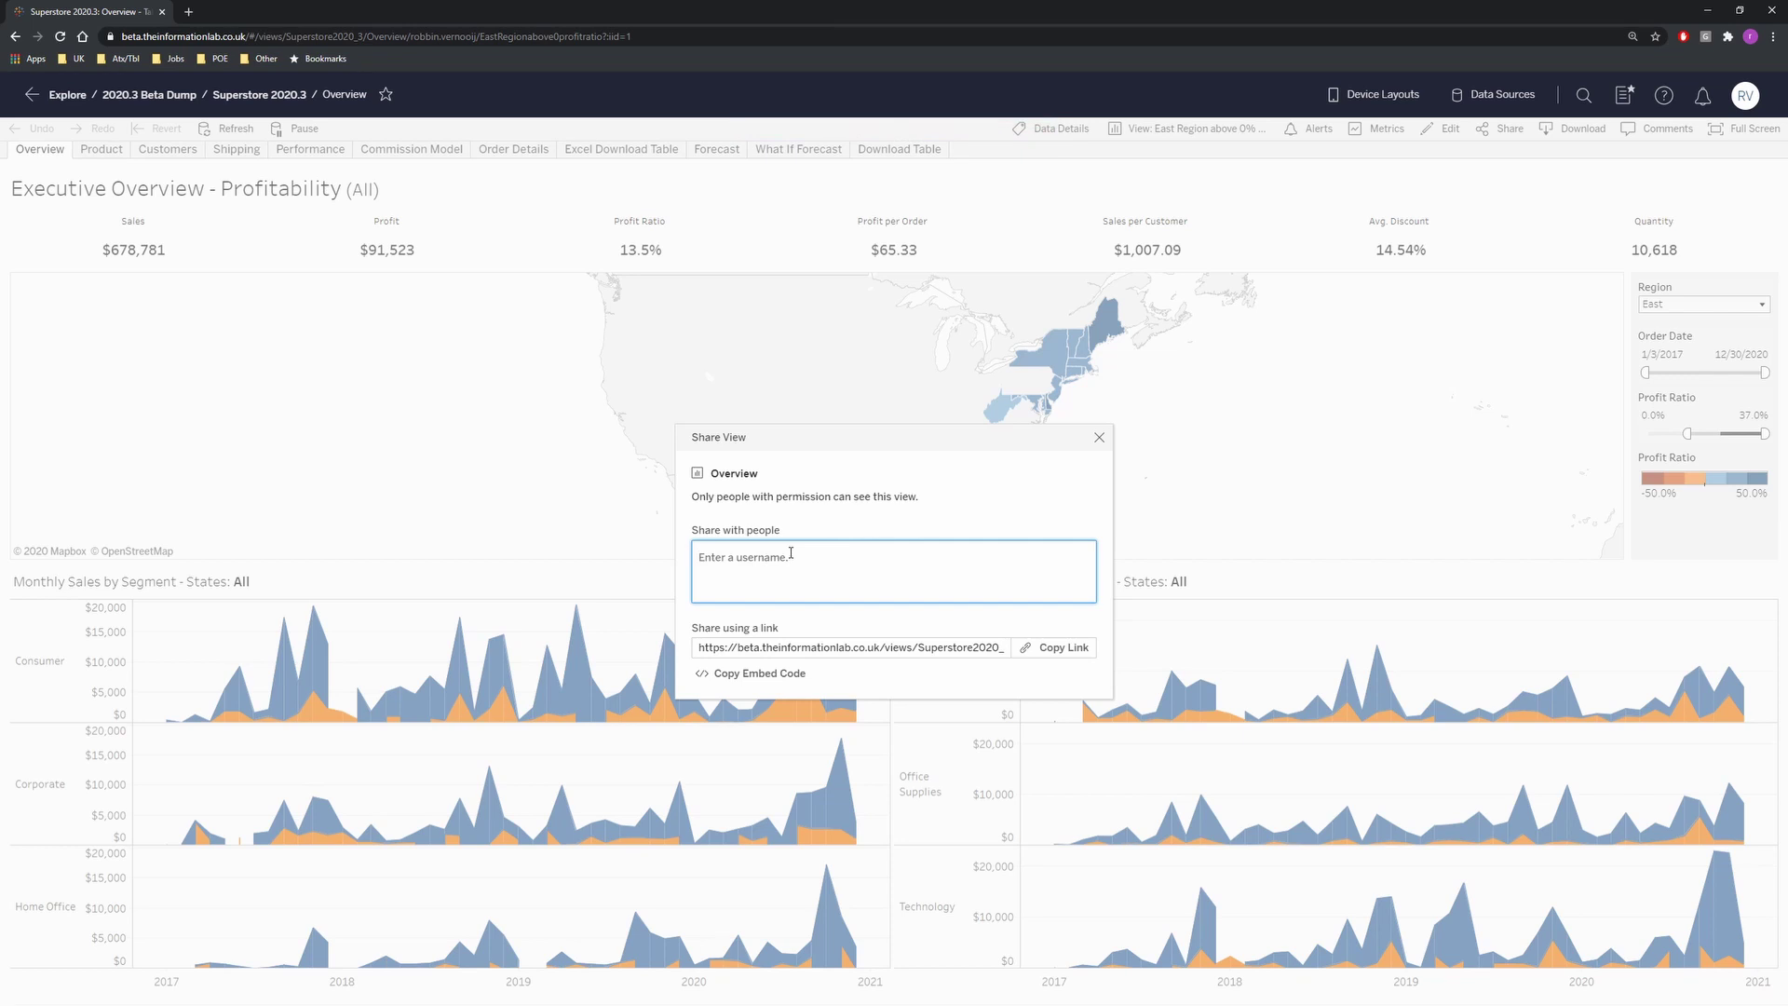
pyautogui.write('test user')
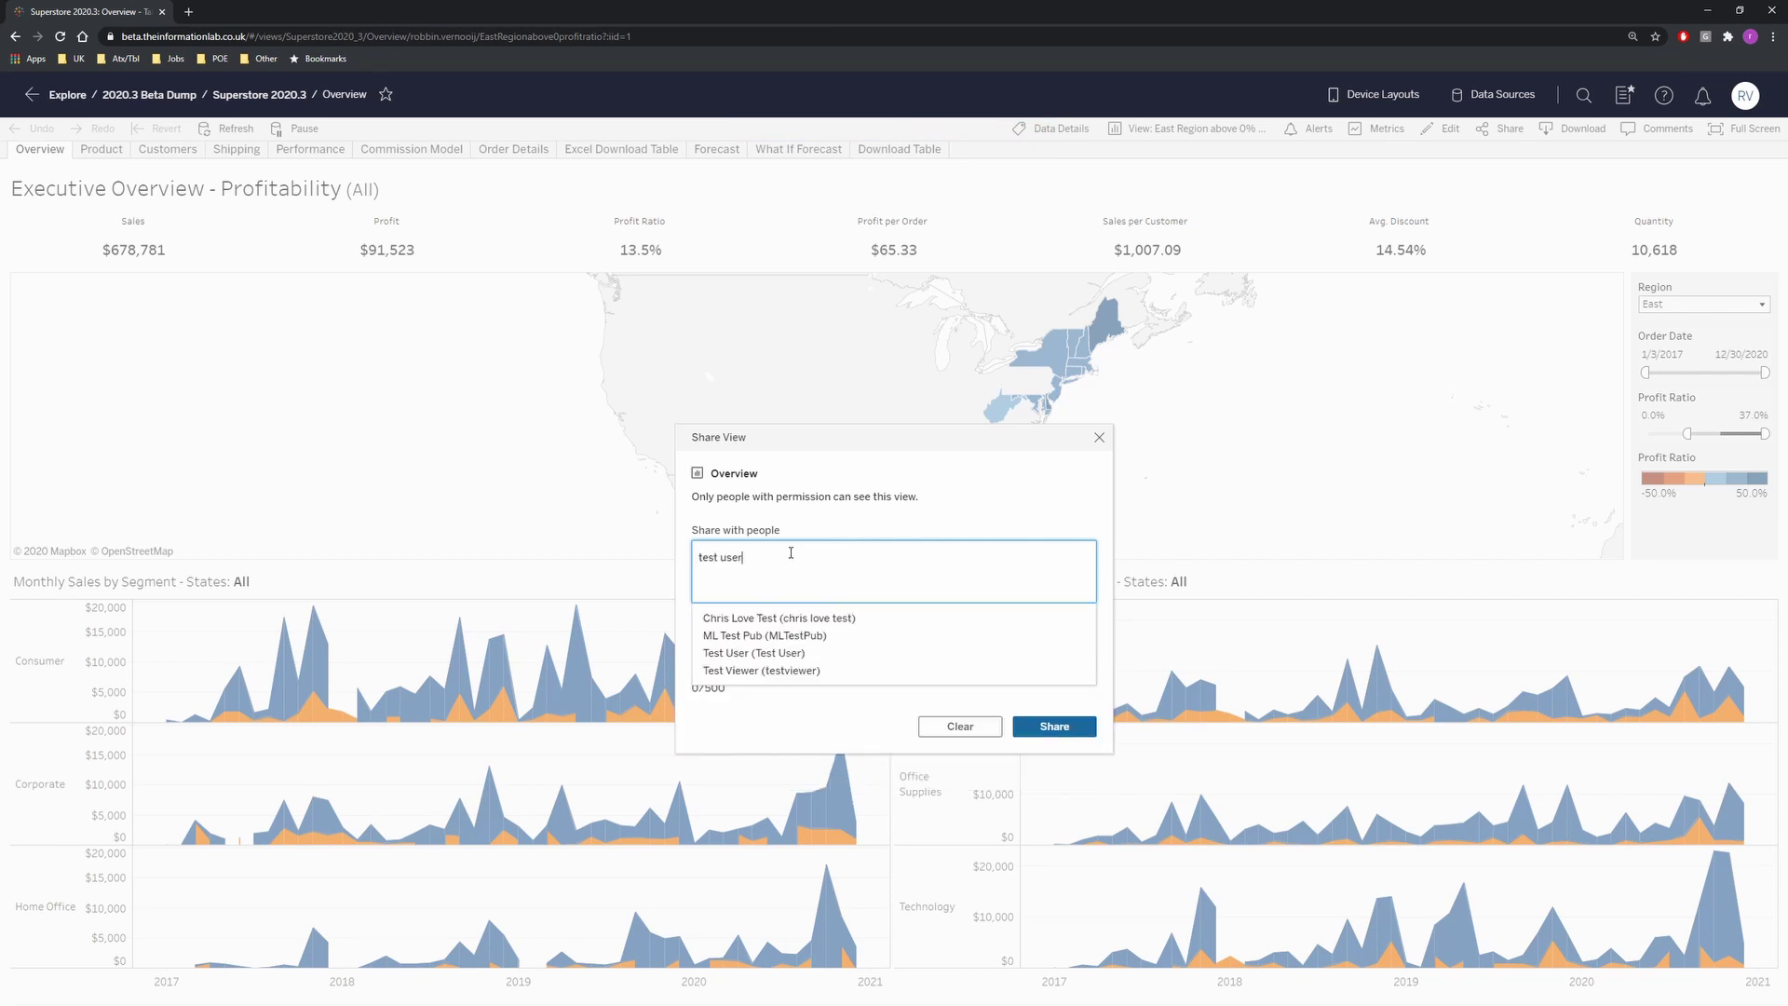
pyautogui.click(807, 618)
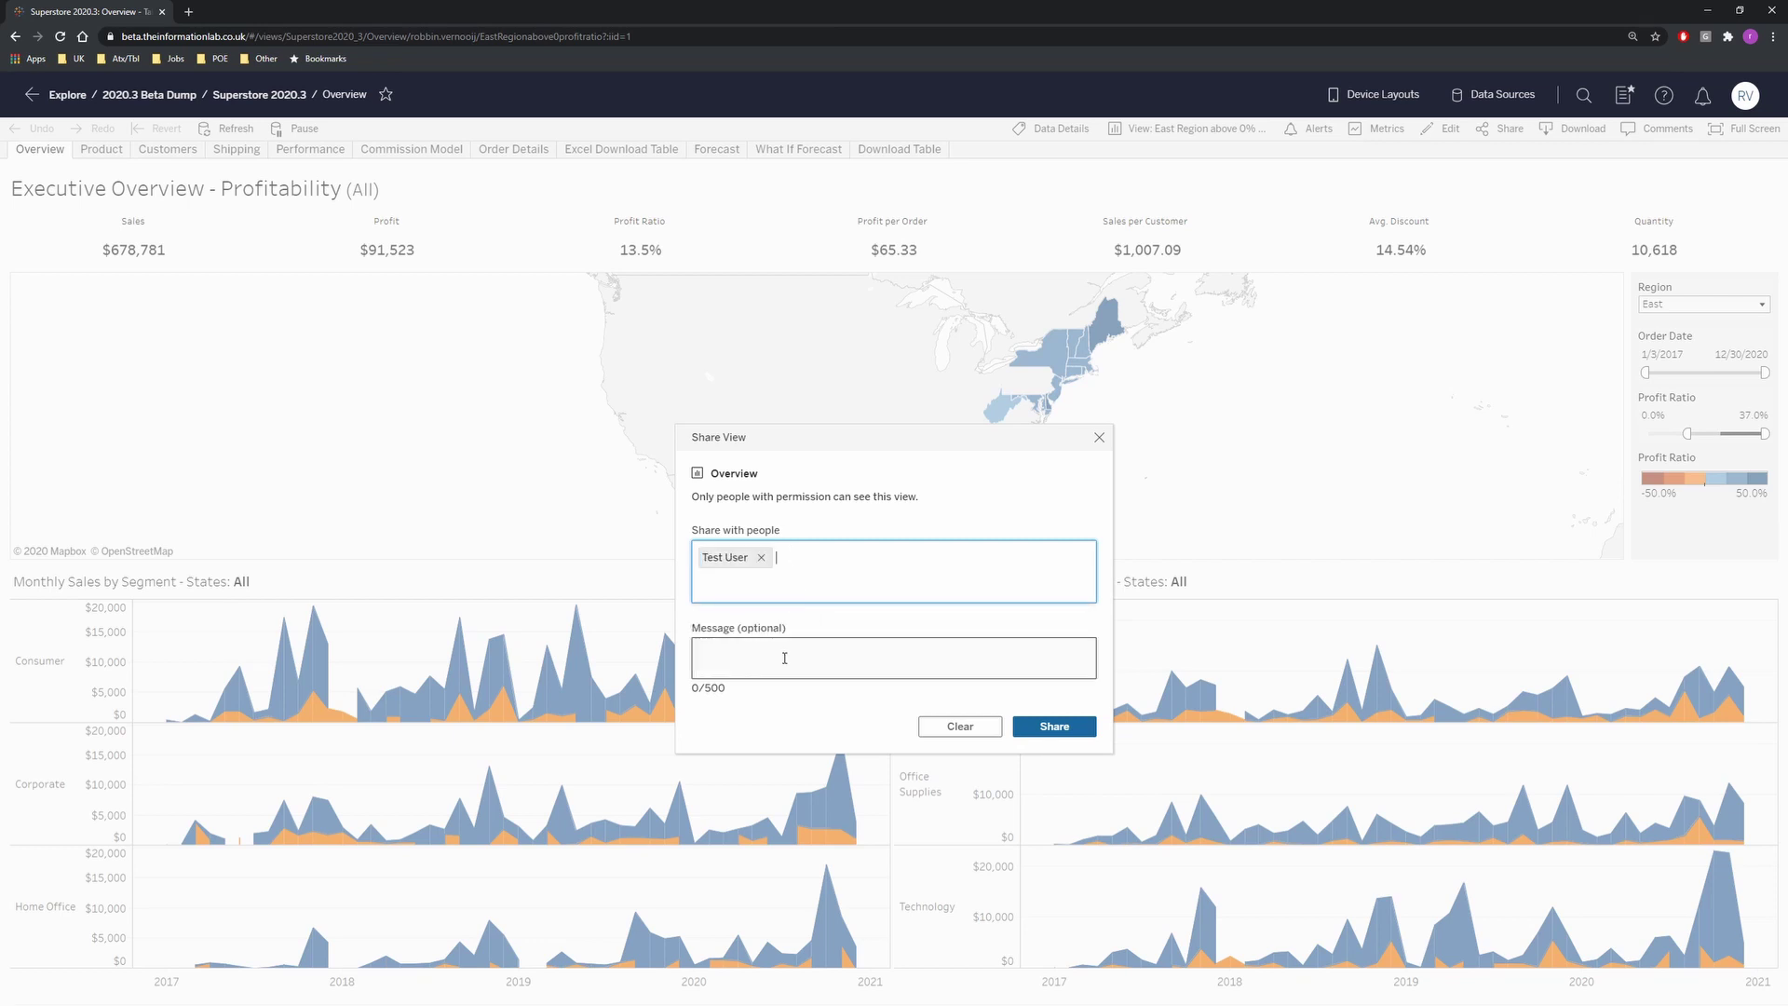
pyautogui.click(784, 652)
pyautogui.write('Che')
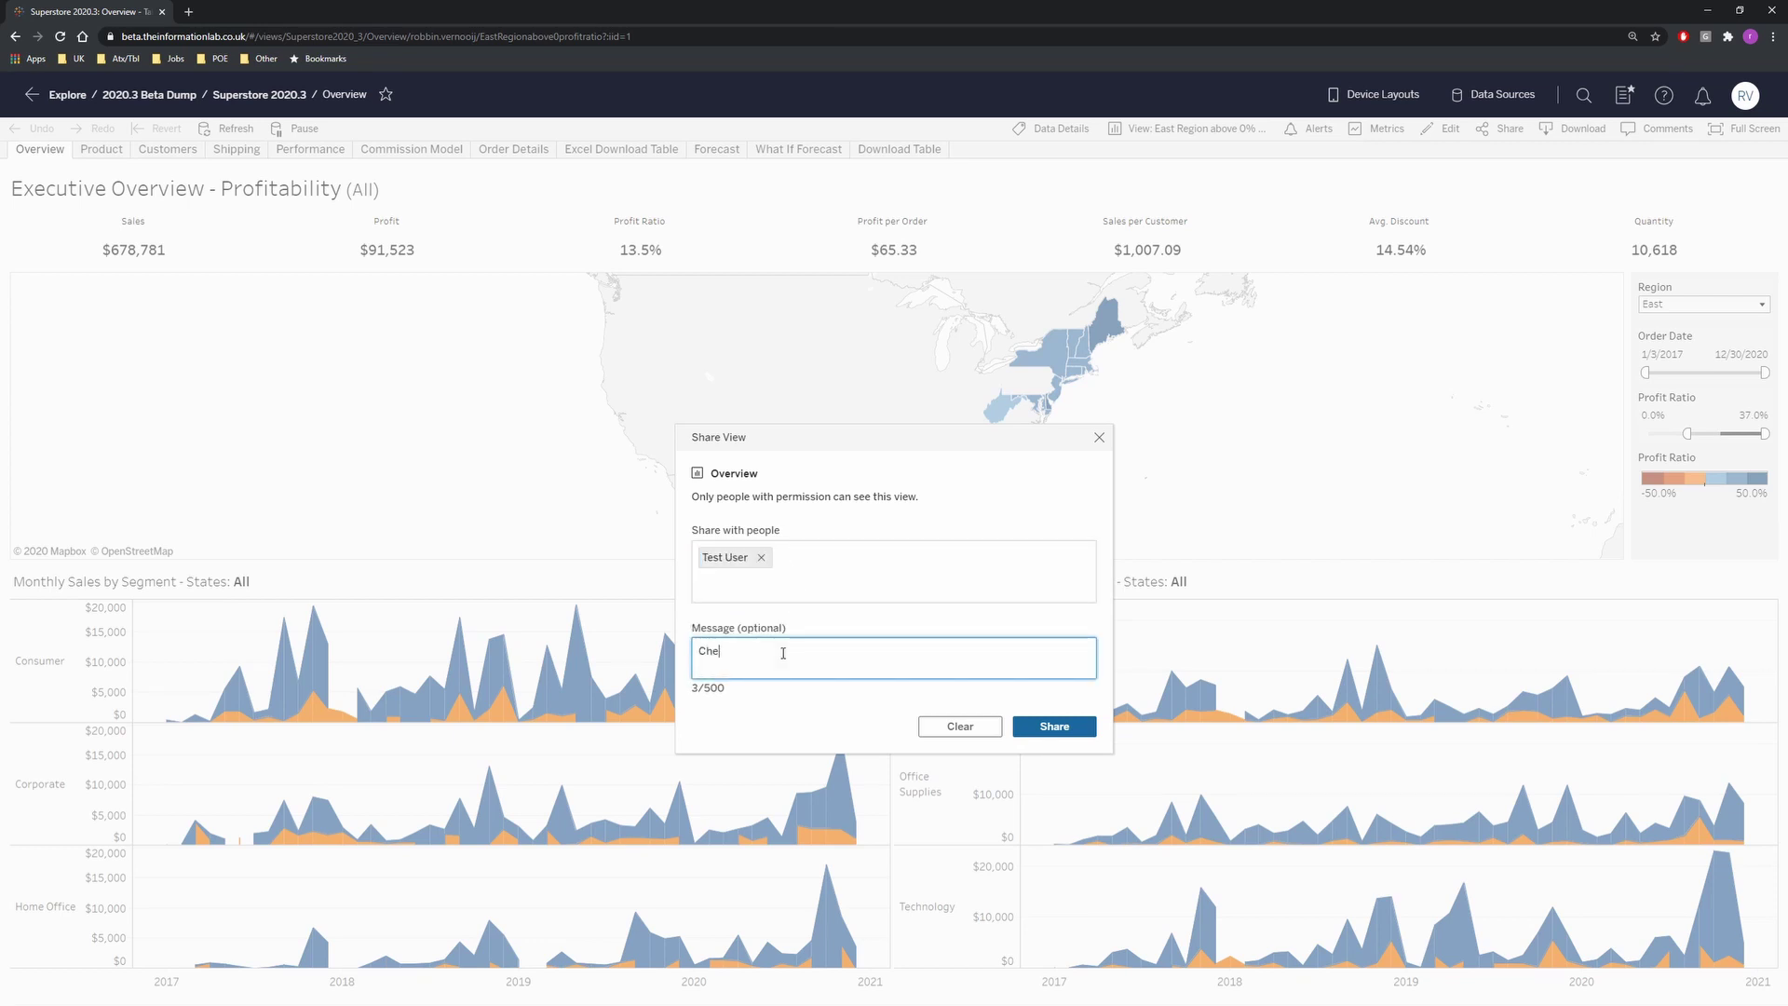
pyautogui.write('ck out theea')
pyautogui.write('st region')
pyautogui.write(' with 0% pro')
pyautogui.write('fit ratio or ab')
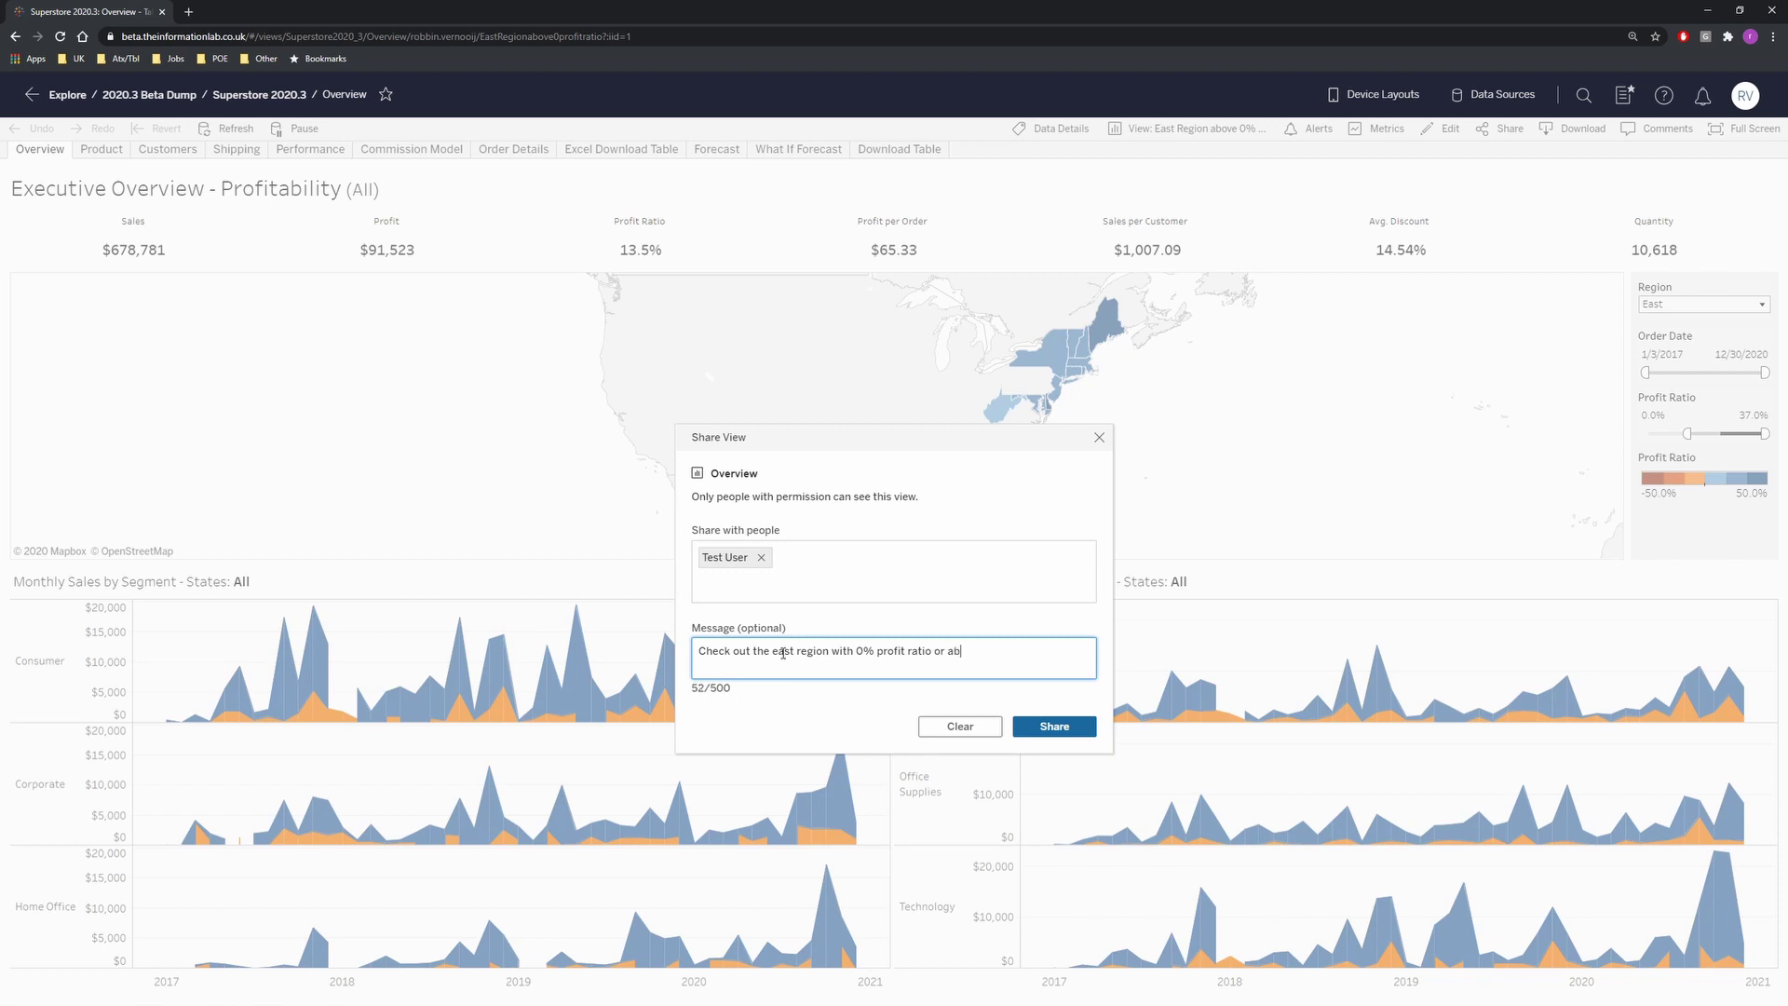
pyautogui.write('ove')
pyautogui.click(1078, 731)
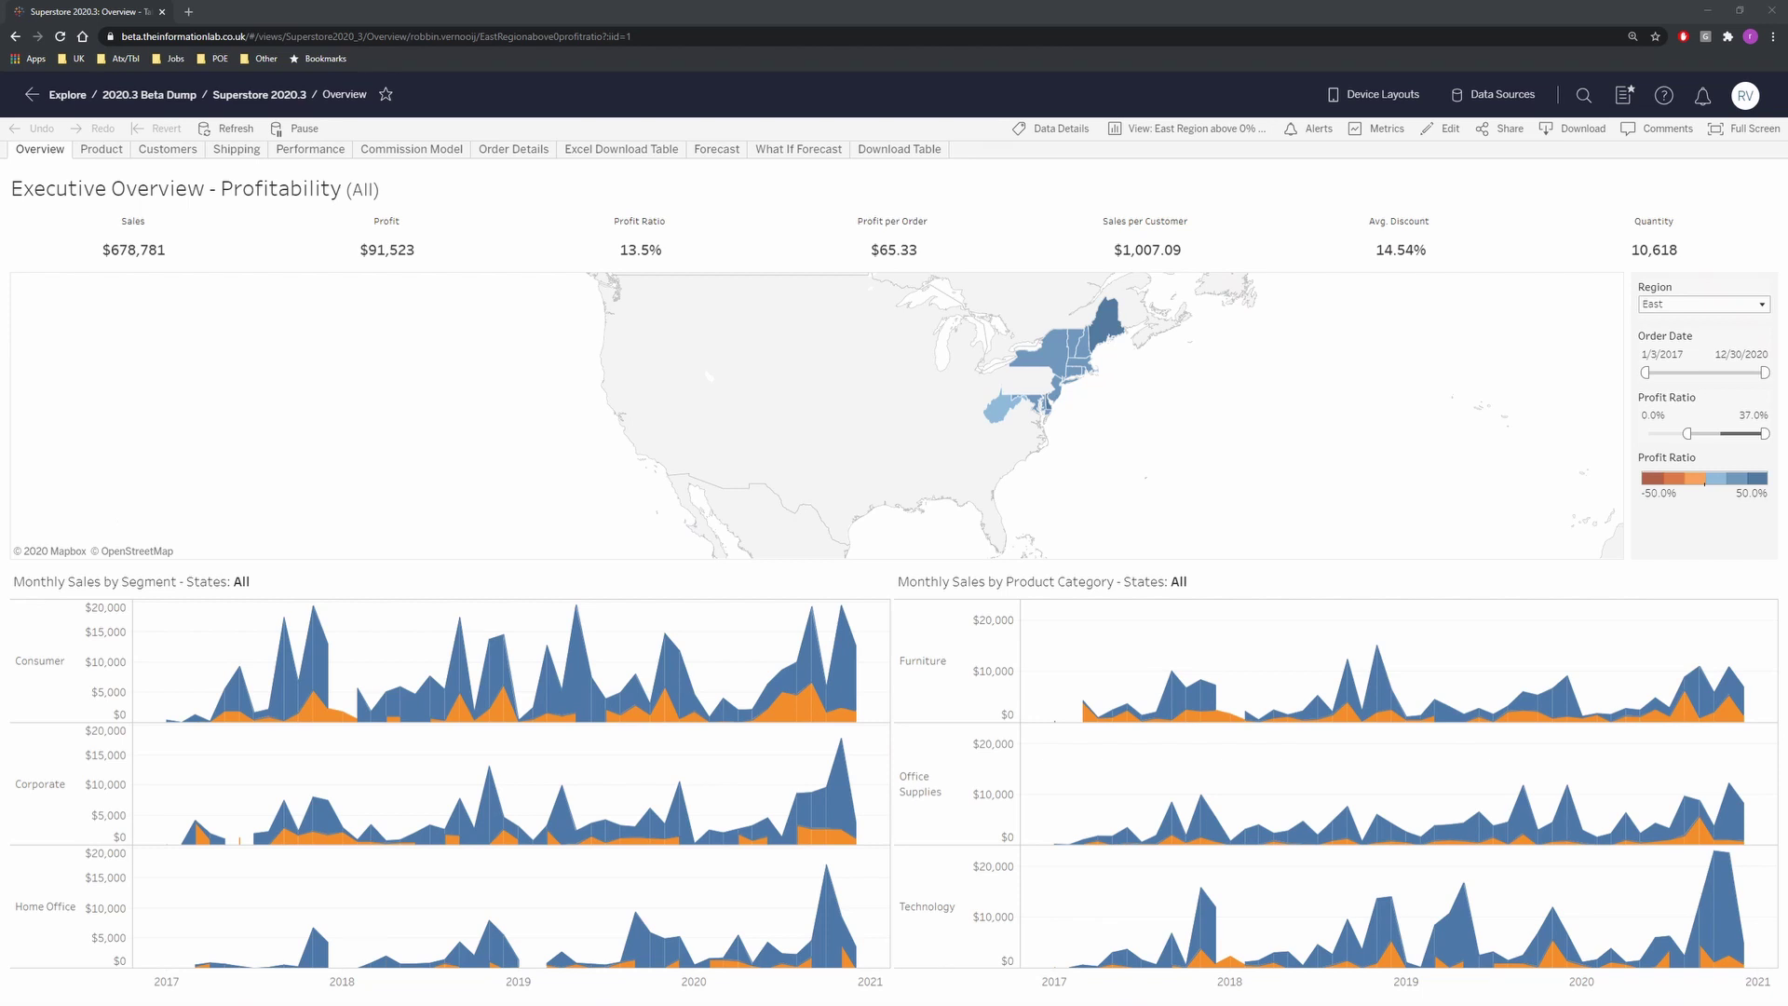
# In Gmail, open the Tableau share email with the east-region note and follow it to the view
pyautogui.moveTo(667, 153); pyautogui.dragTo(242, 12)
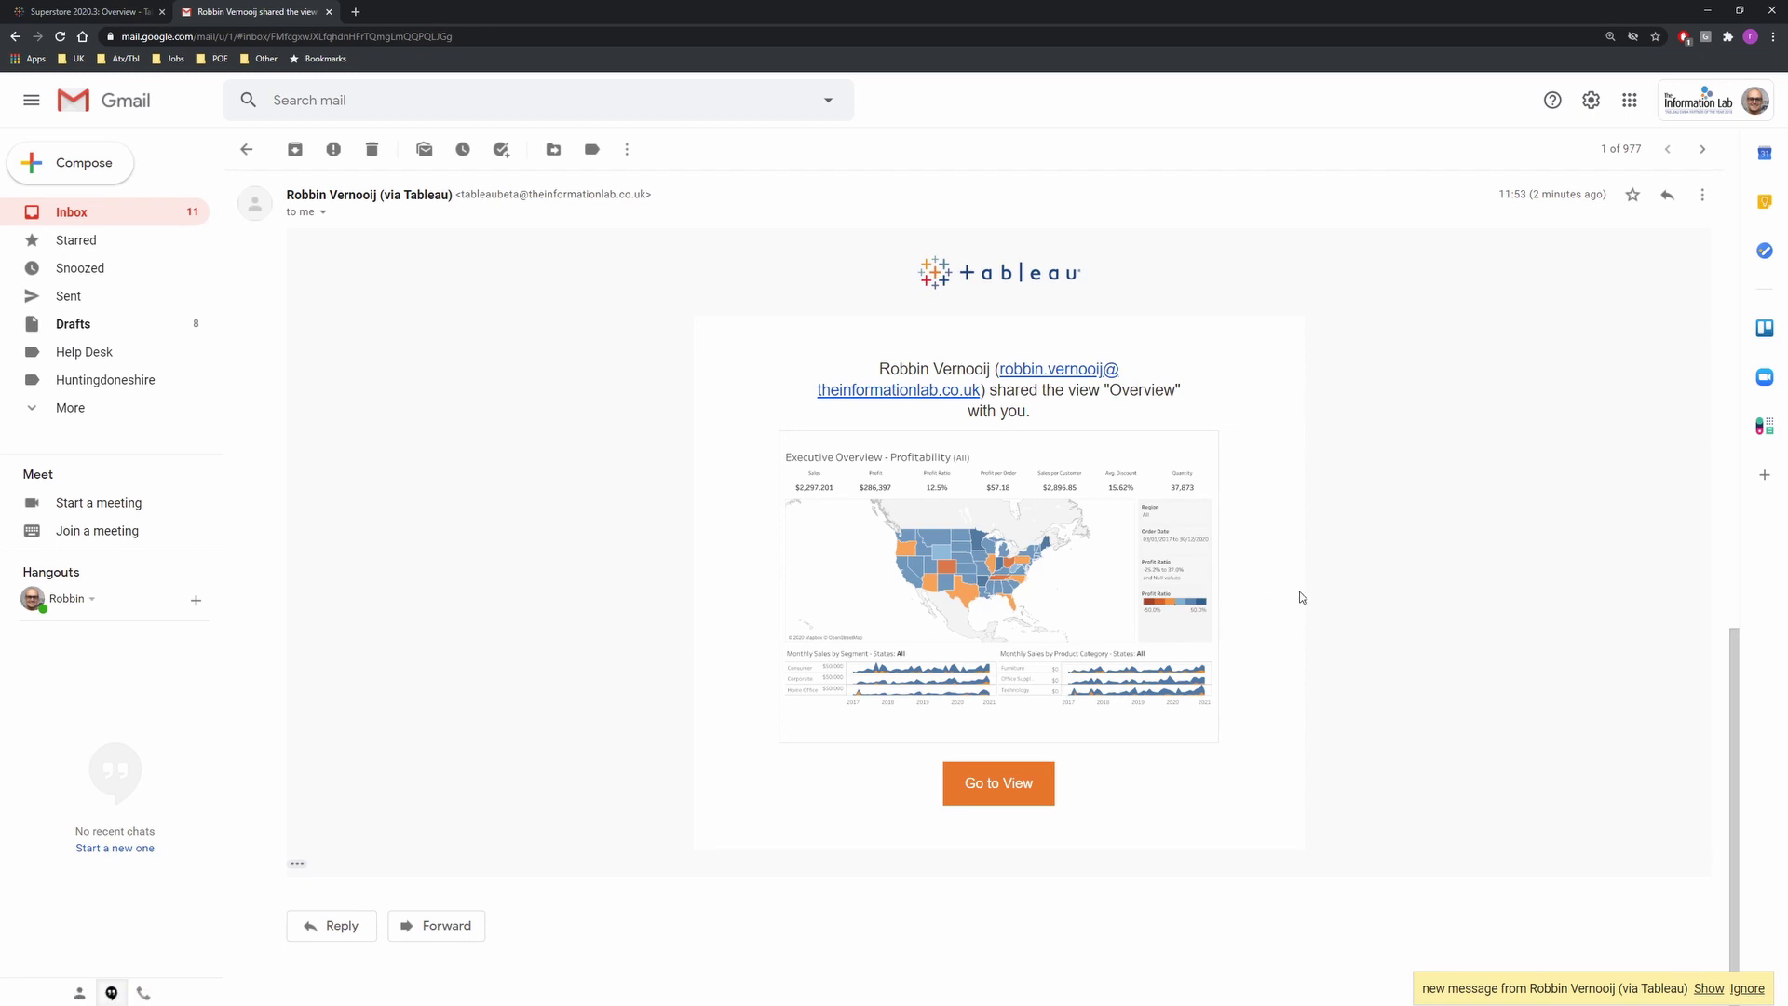
pyautogui.click(1712, 988)
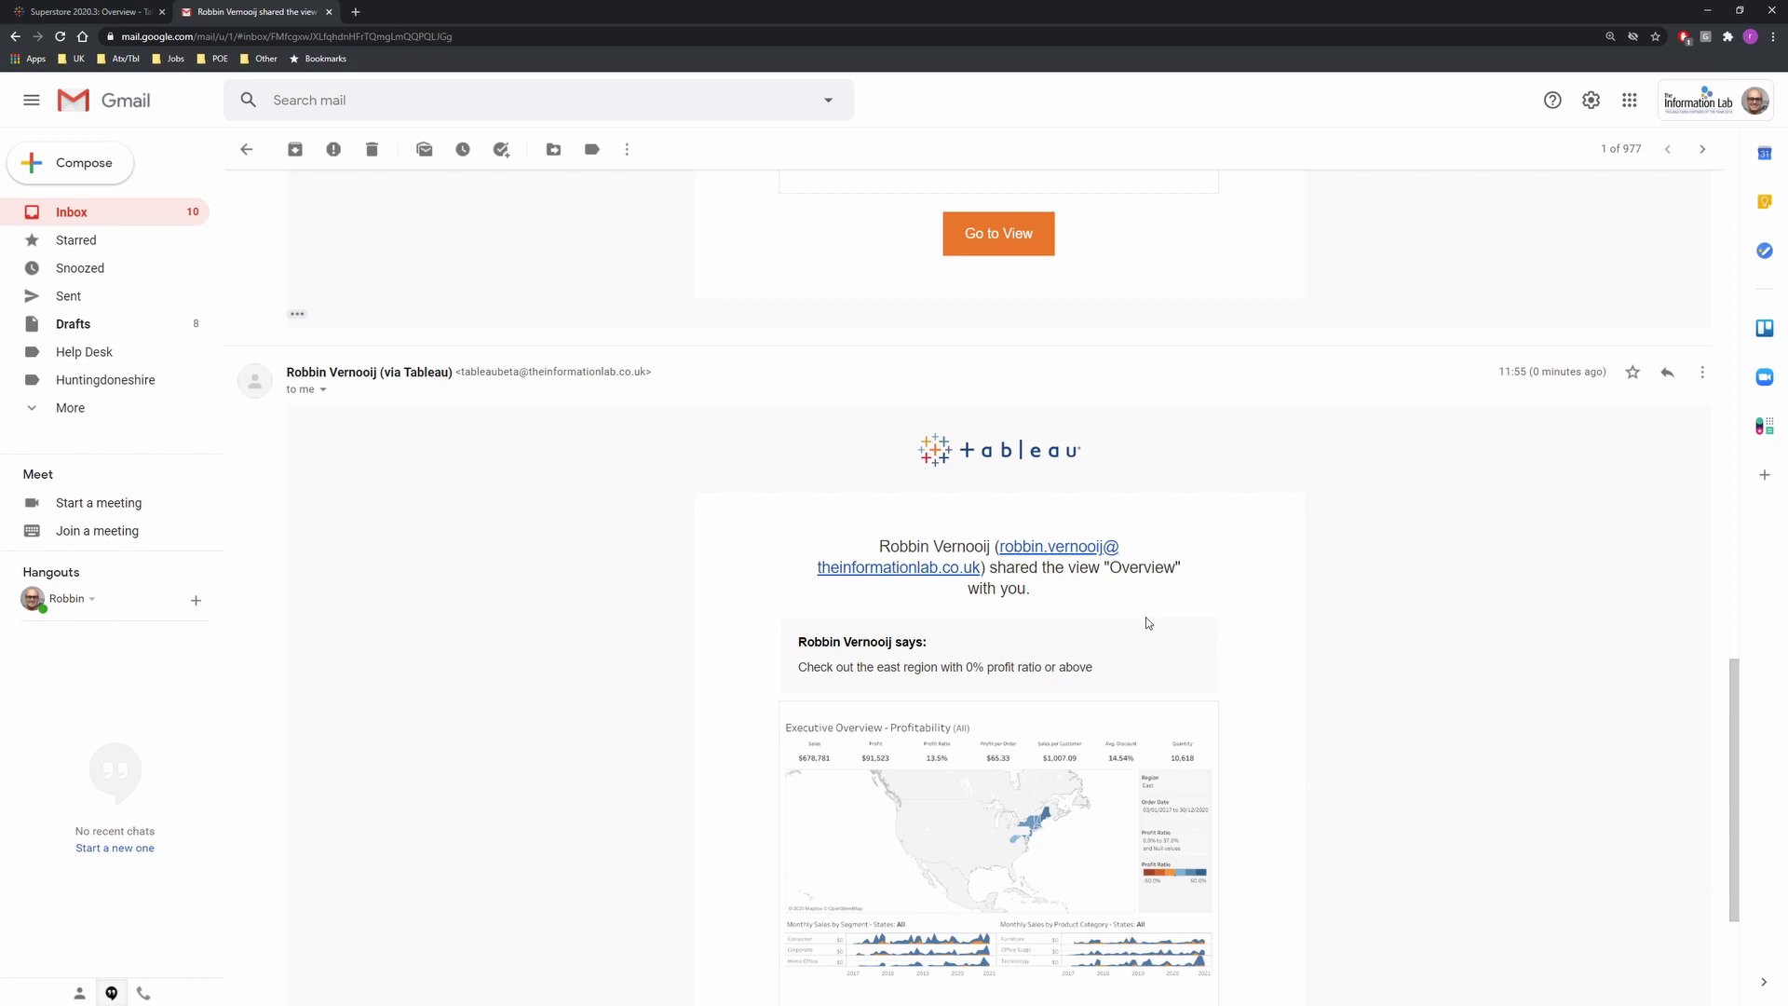
pyautogui.moveTo(240, 20); pyautogui.dragTo(718, 339)
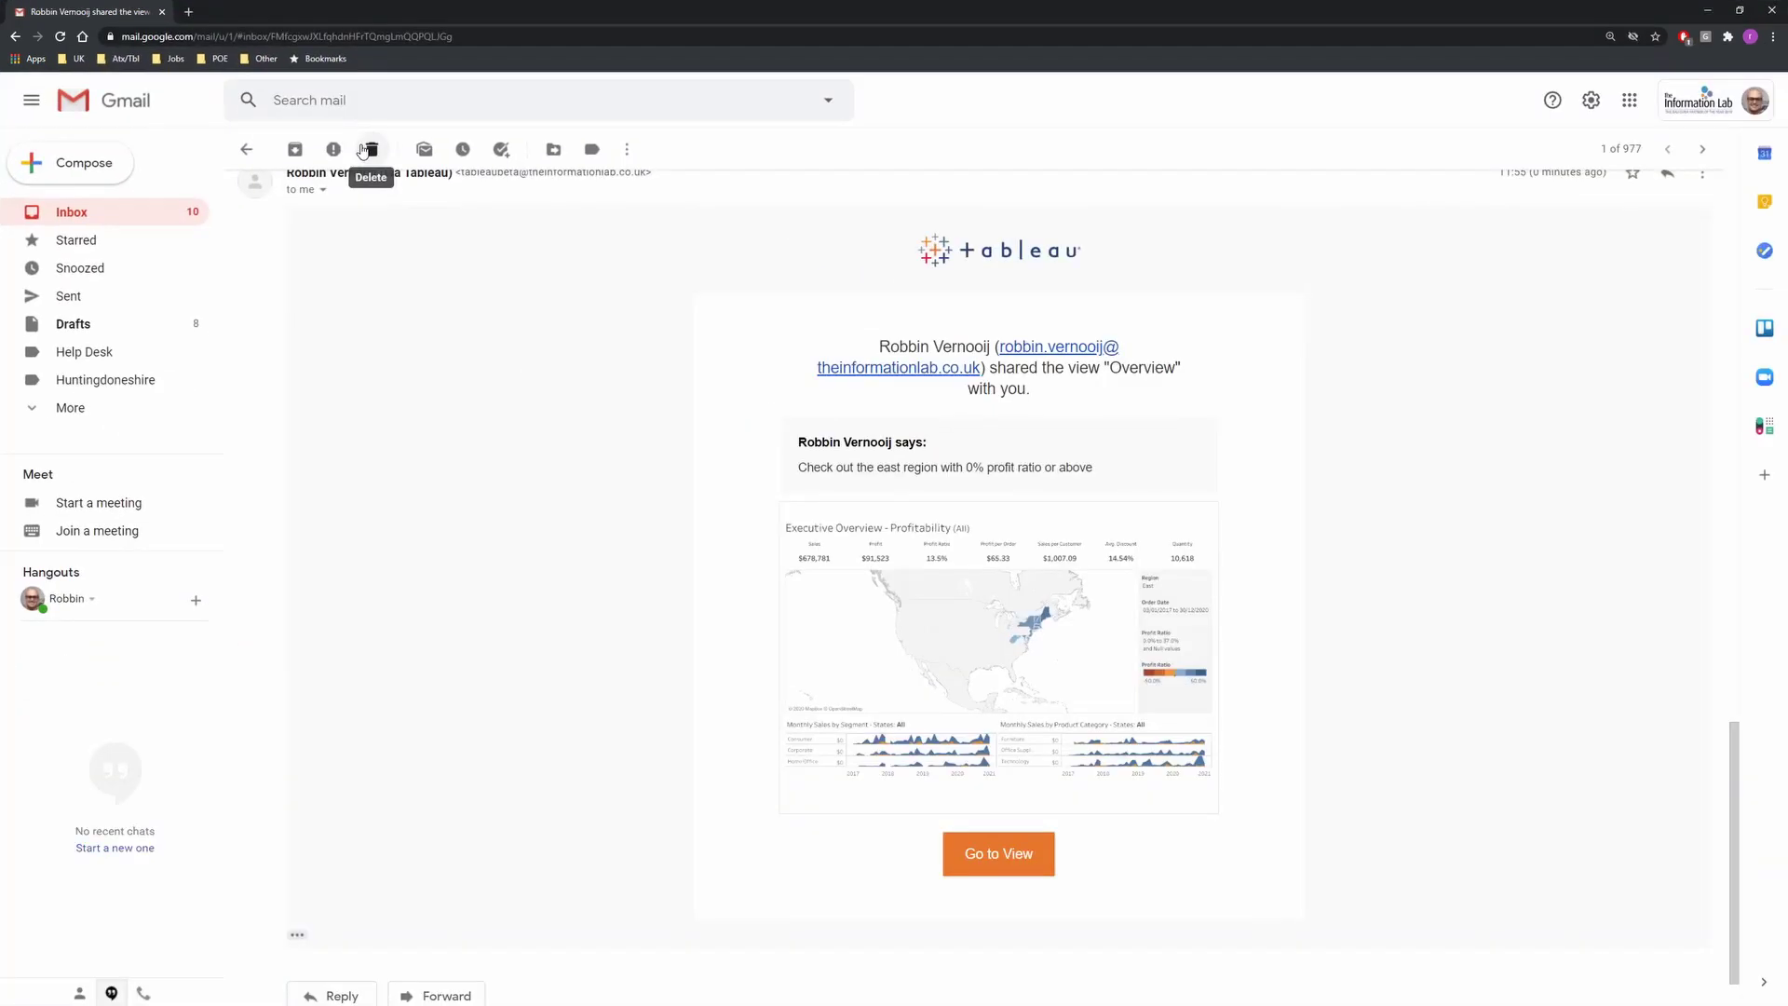
pyautogui.click(939, 341)
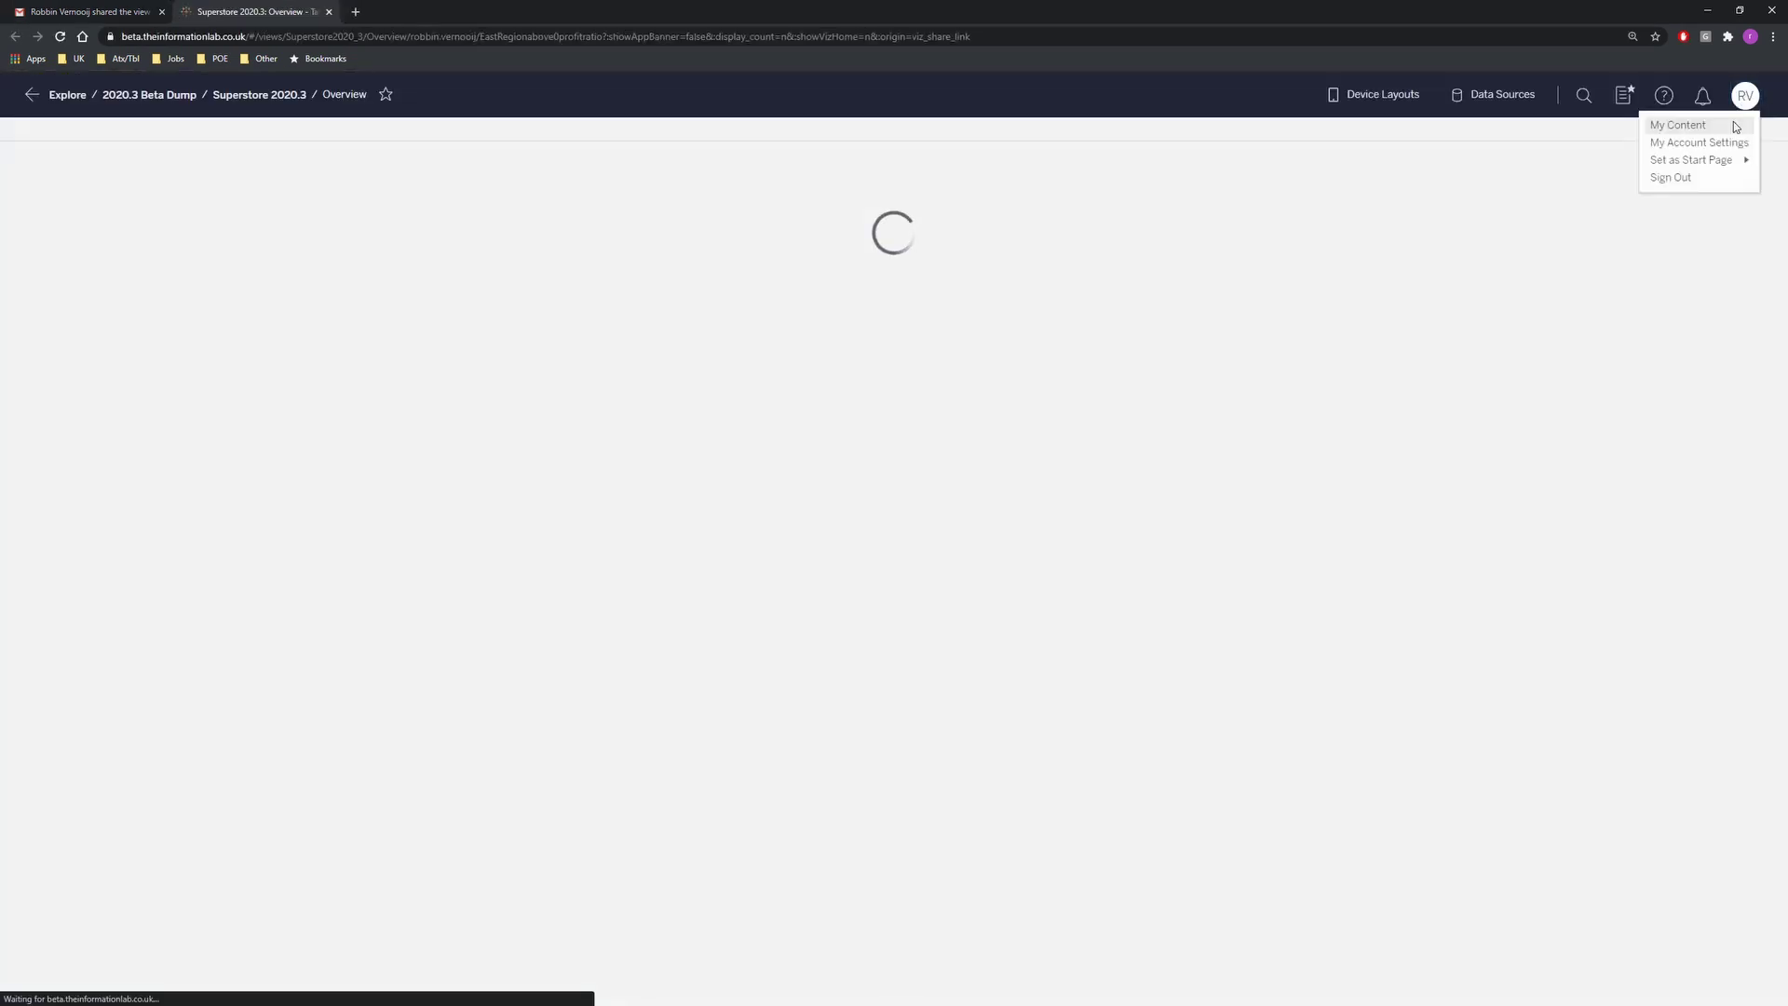
# Sign out, sign in as the test user with saved credentials, and open the shared Overview view
pyautogui.click(1694, 178)
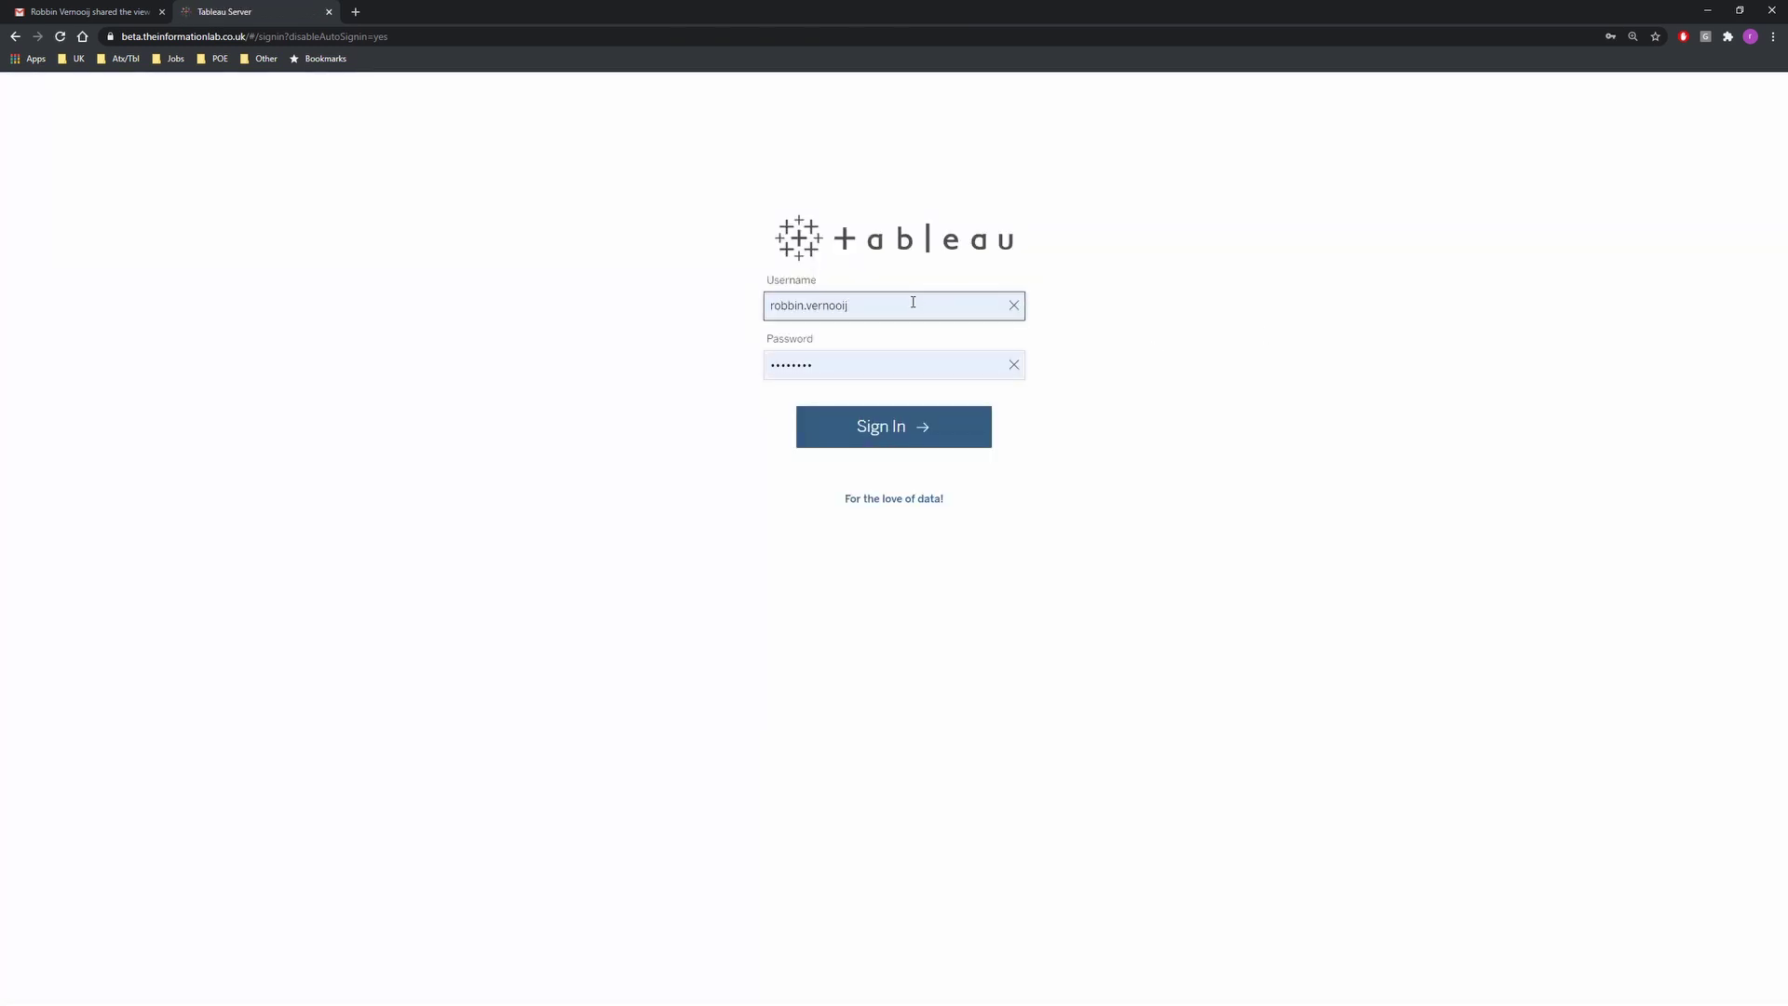
pyautogui.click(911, 305)
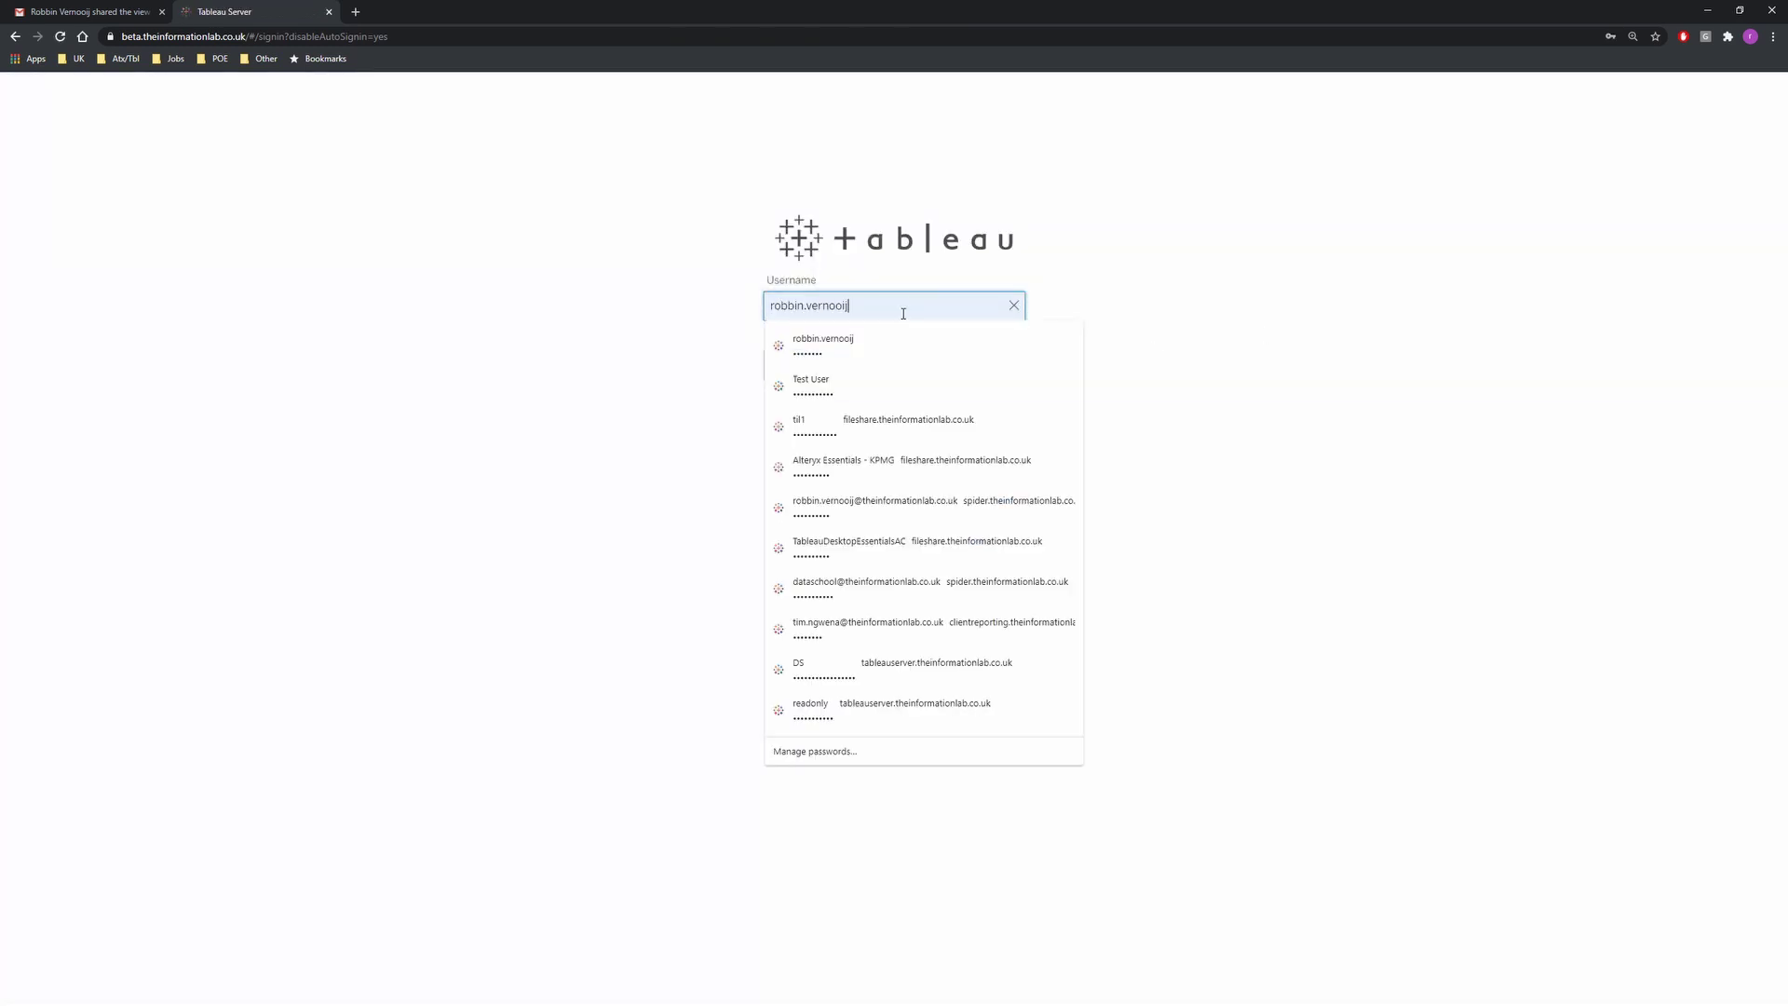
pyautogui.click(847, 386)
pyautogui.click(853, 427)
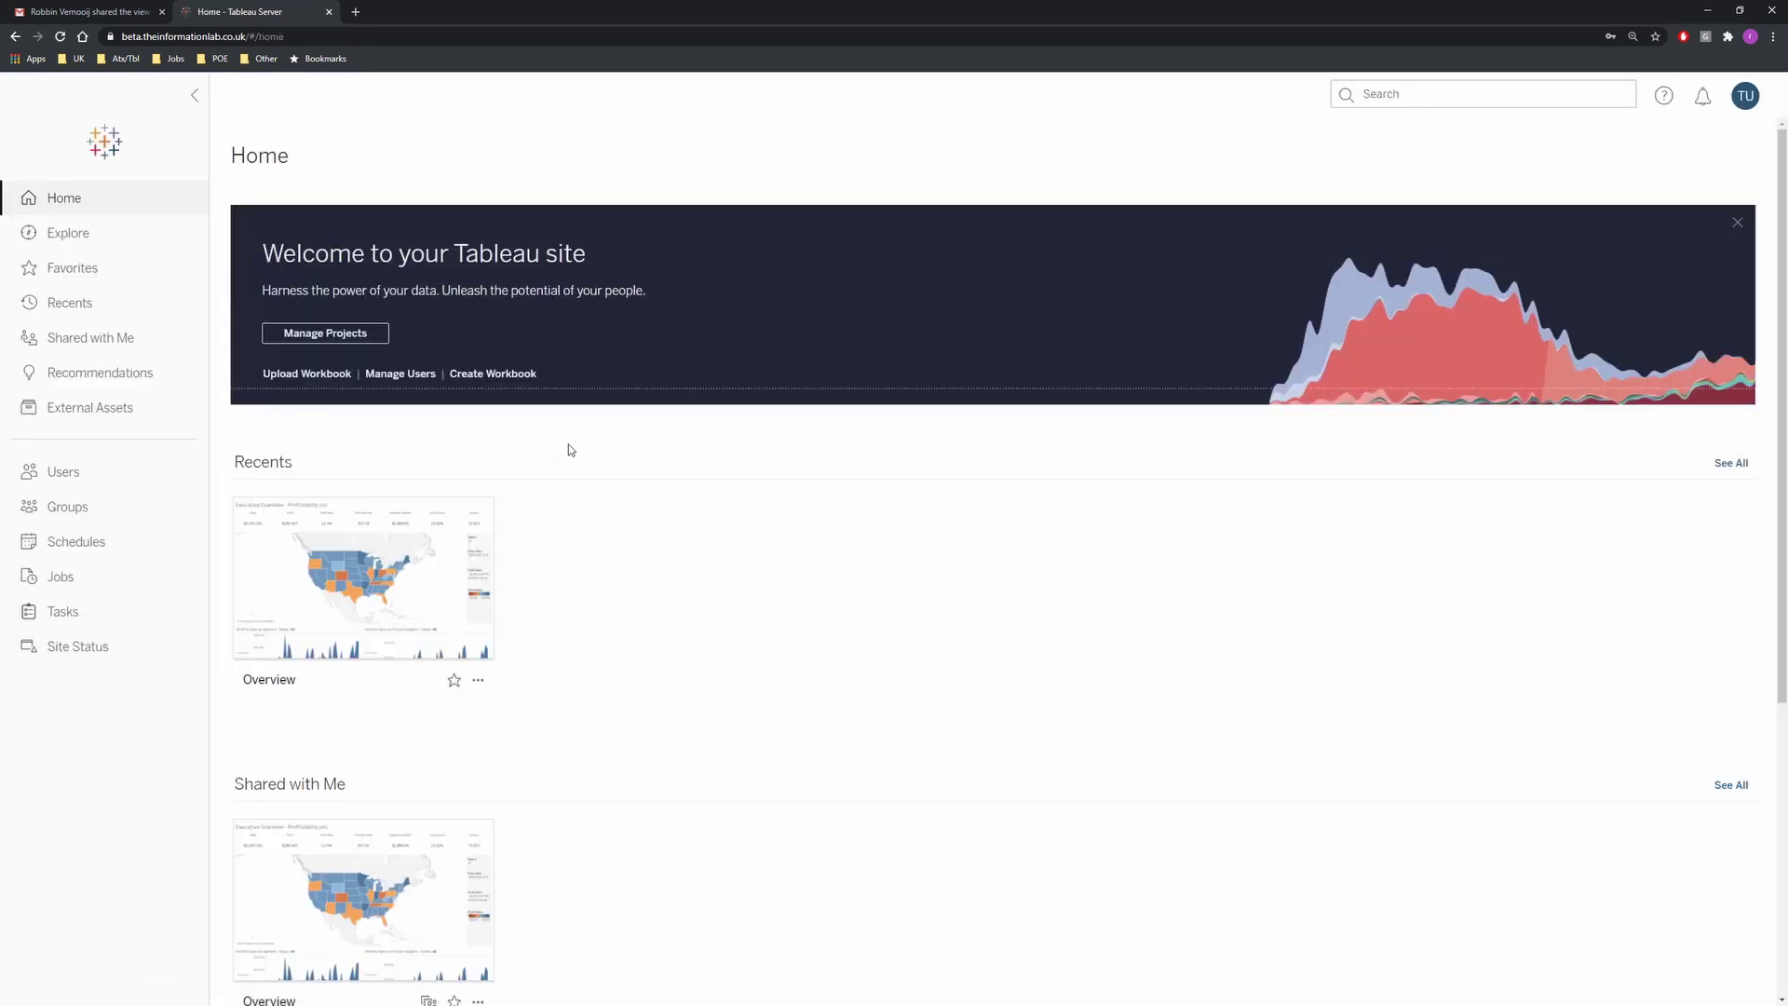
pyautogui.click(321, 776)
pyautogui.scroll(-1, 321, 776)
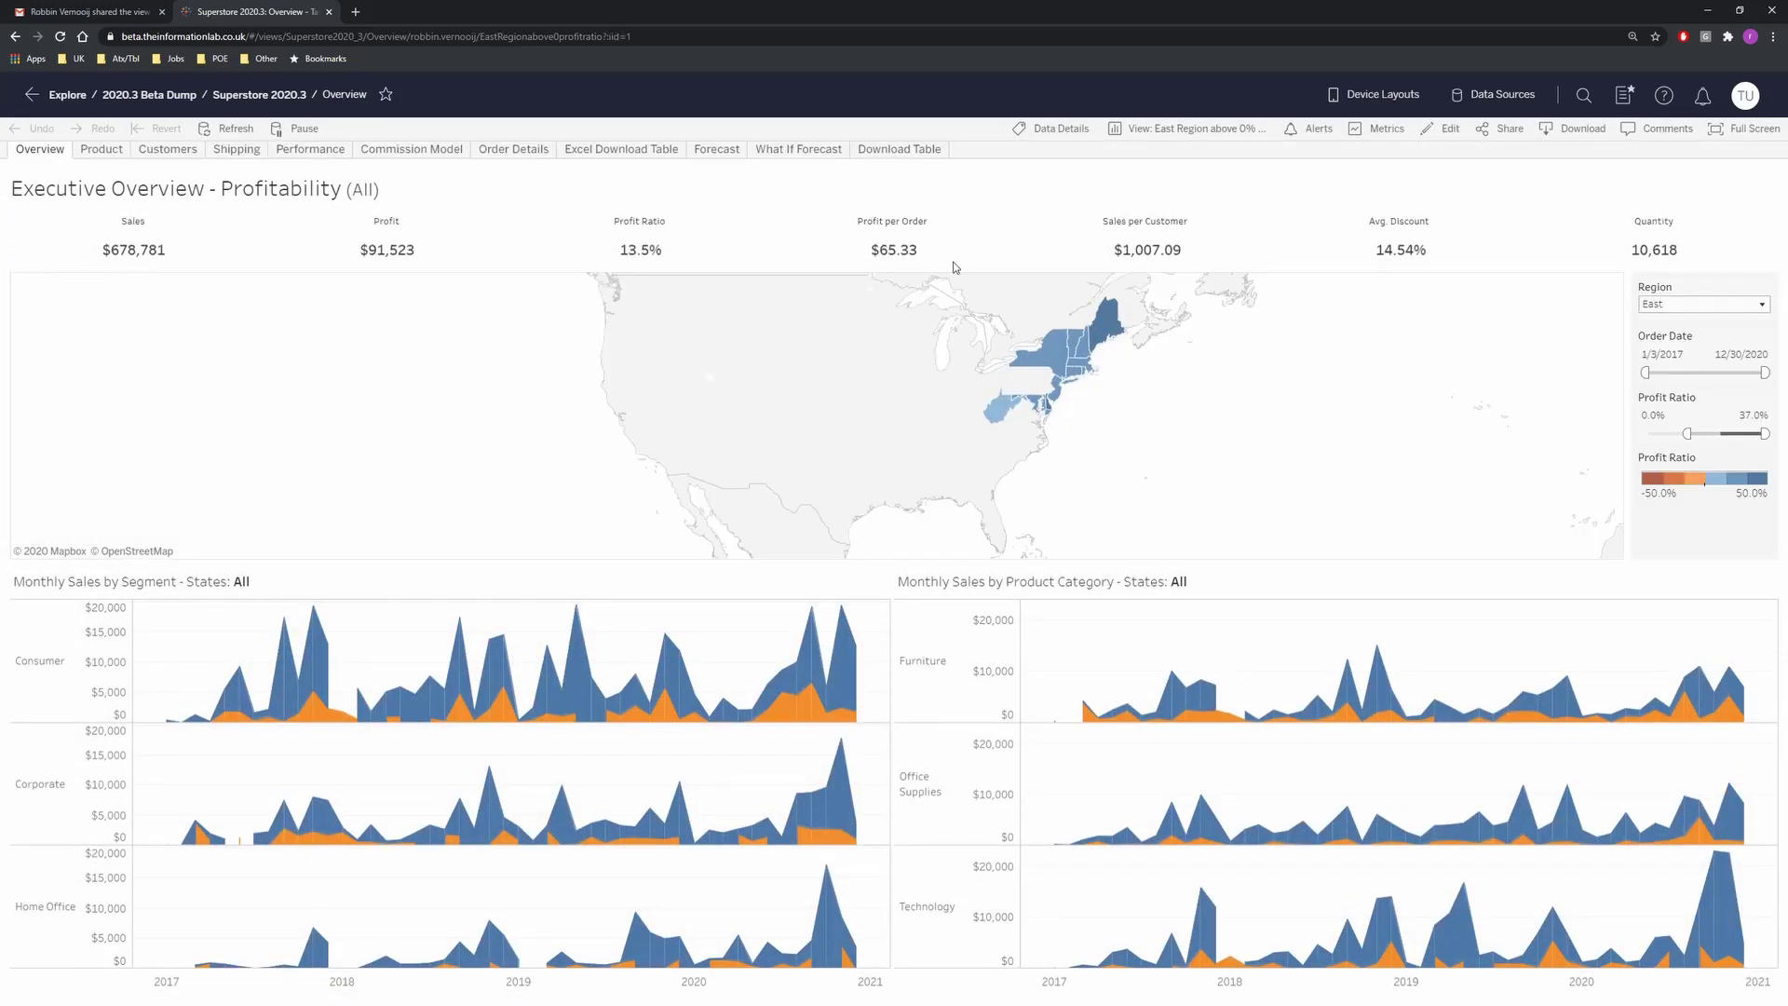
pyautogui.click(1199, 130)
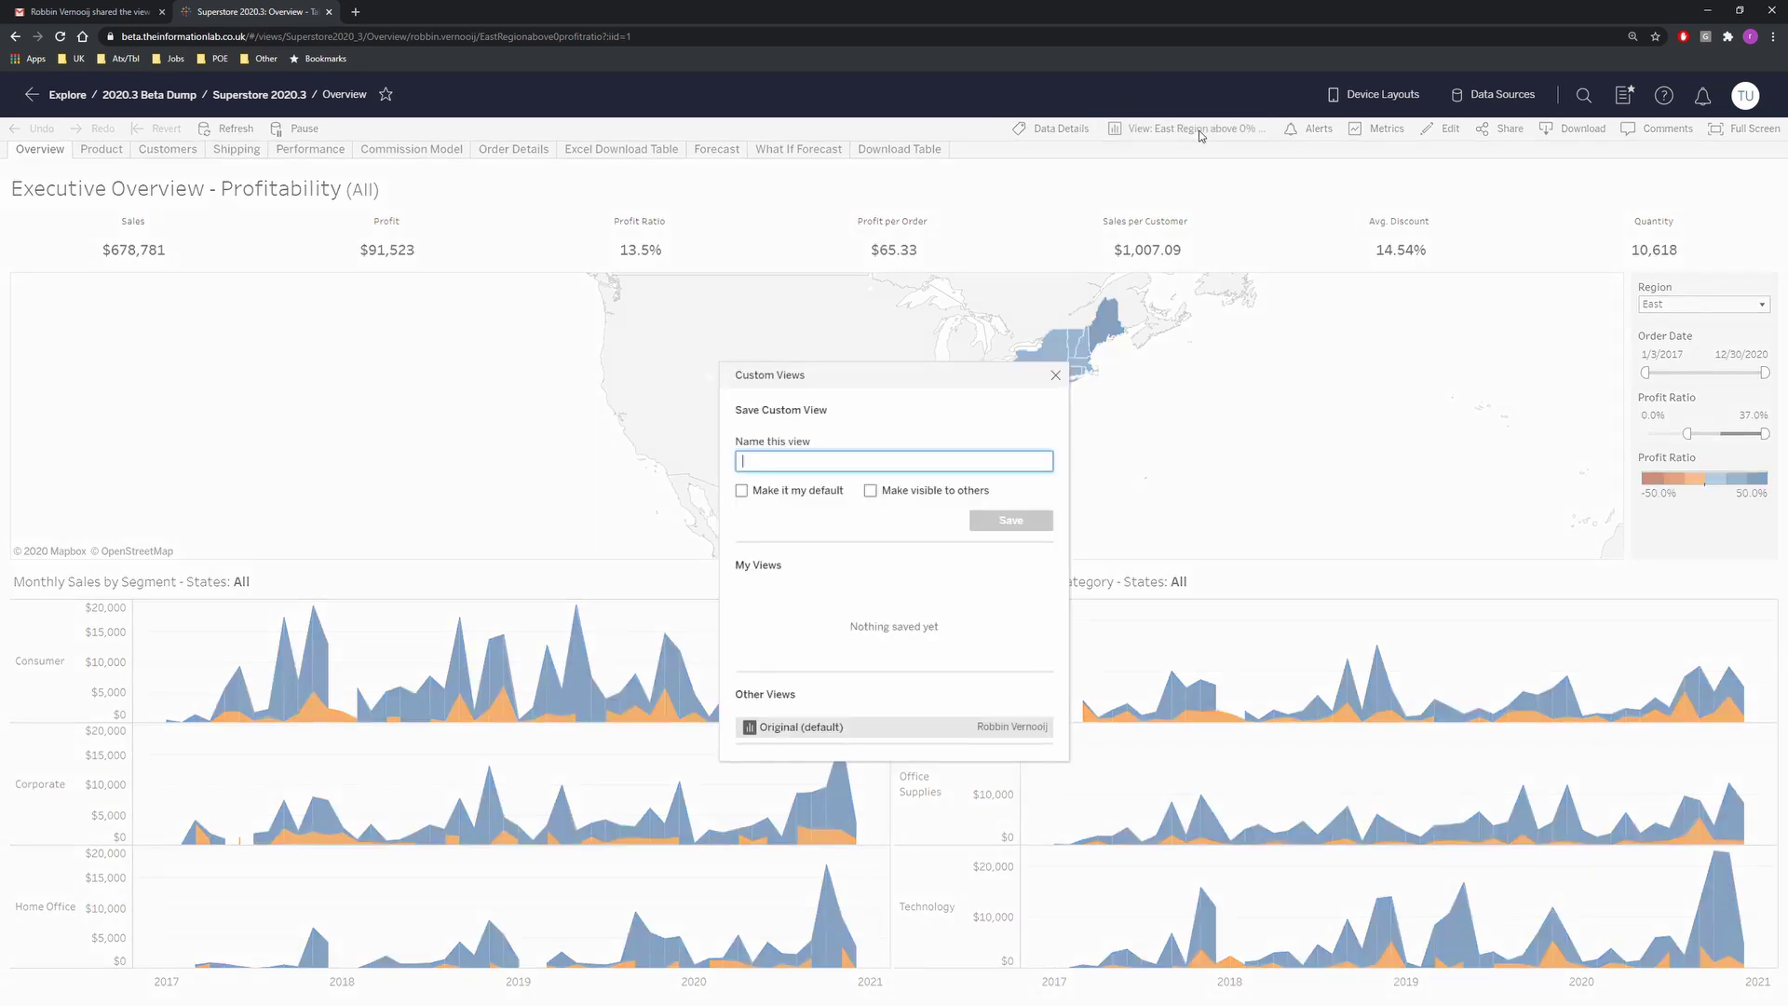
pyautogui.click(1057, 377)
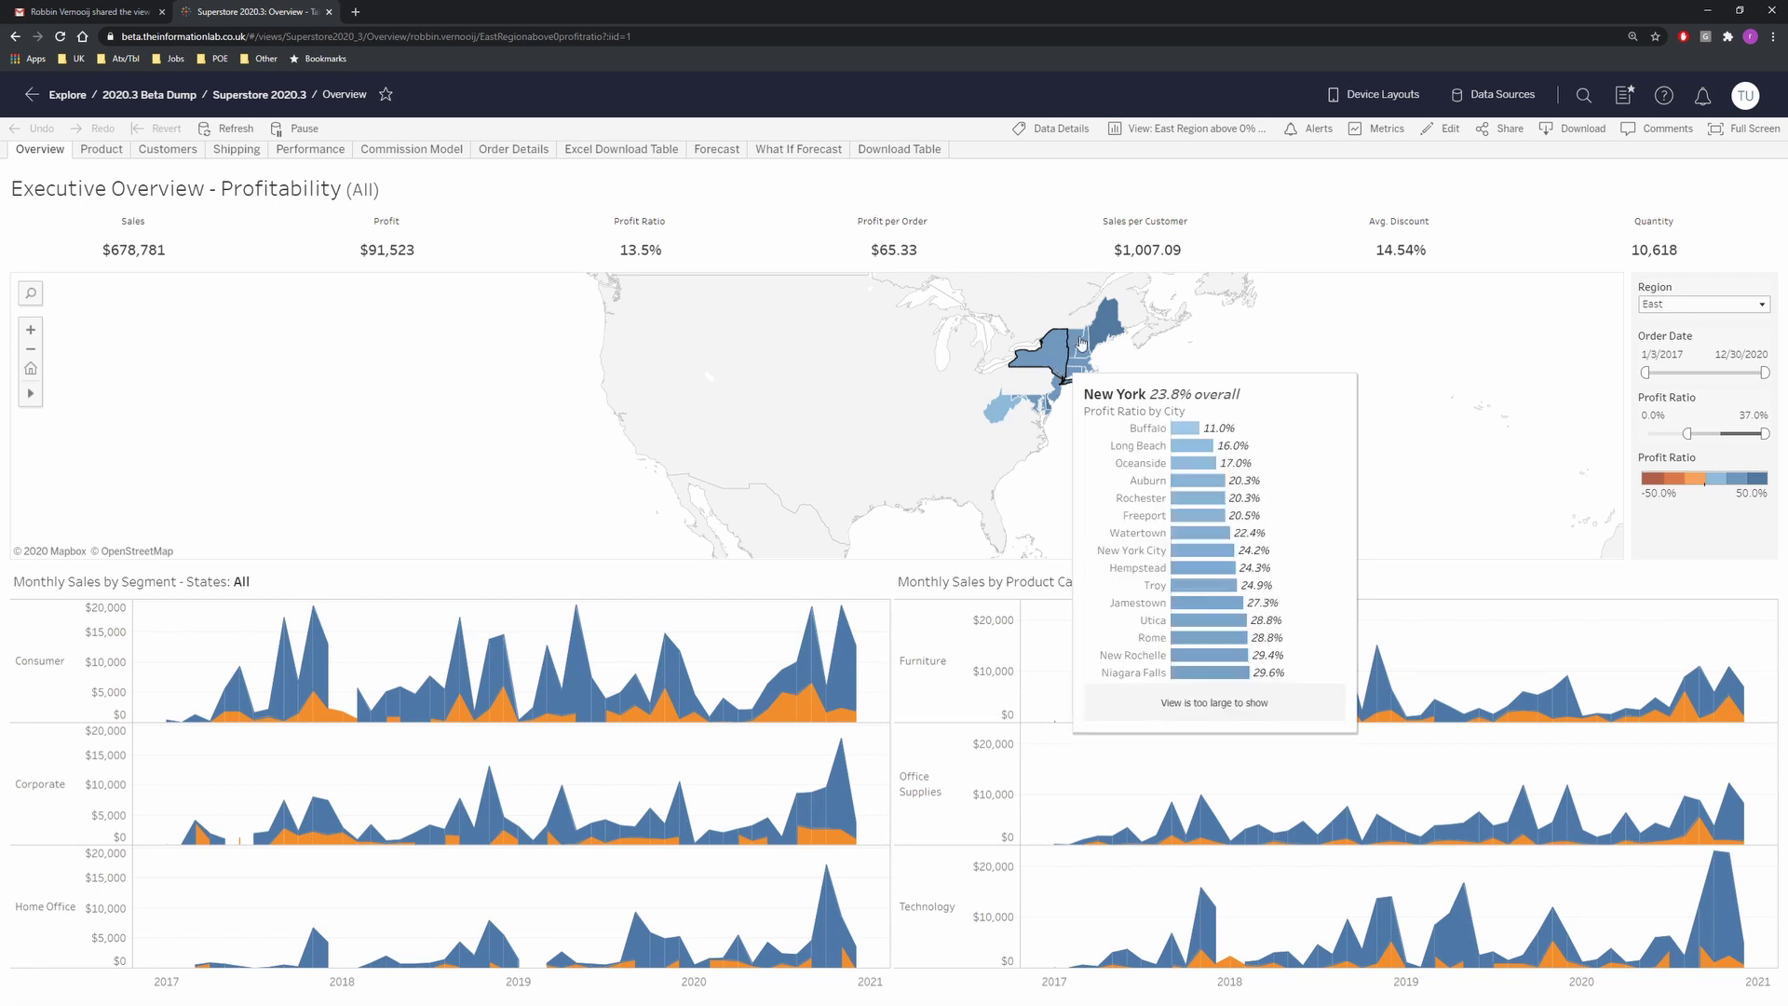